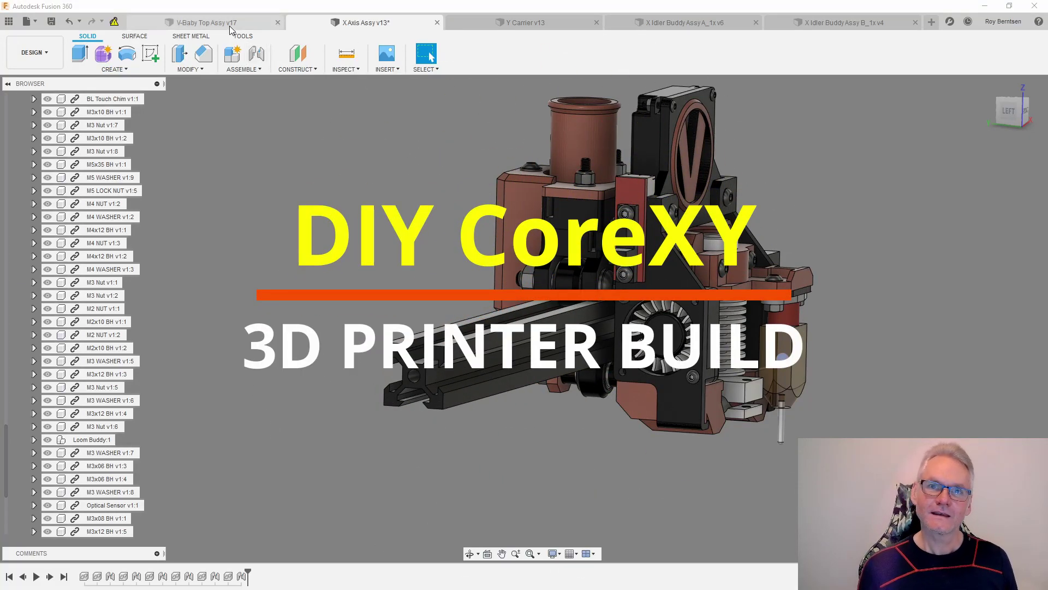
# Open the V-Baby Top Assy document and examine how the X axis assembly sits in the printer frame.
pyautogui.click(230, 22)
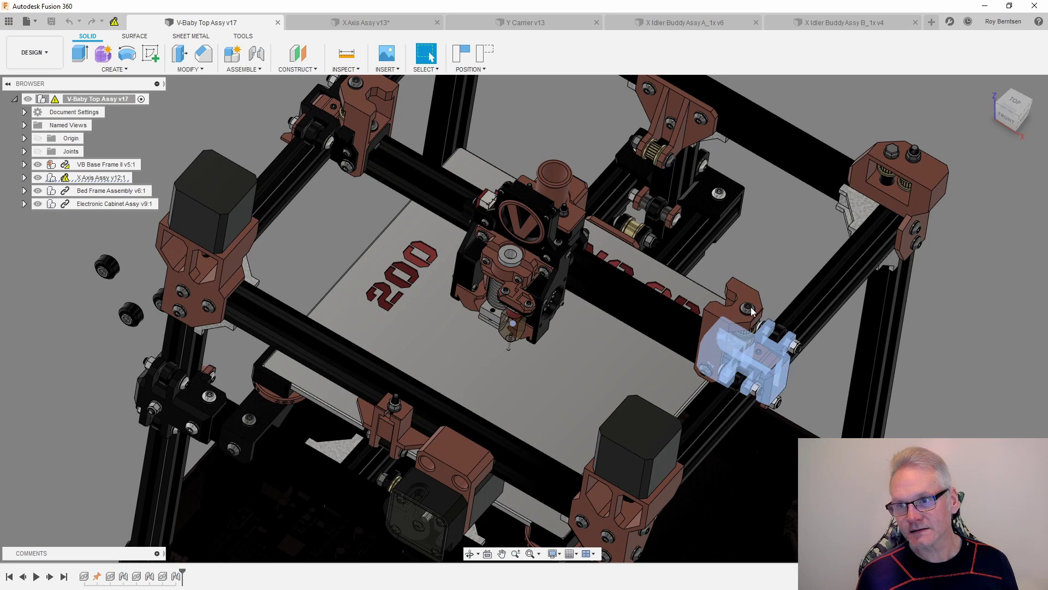
pyautogui.click(734, 315)
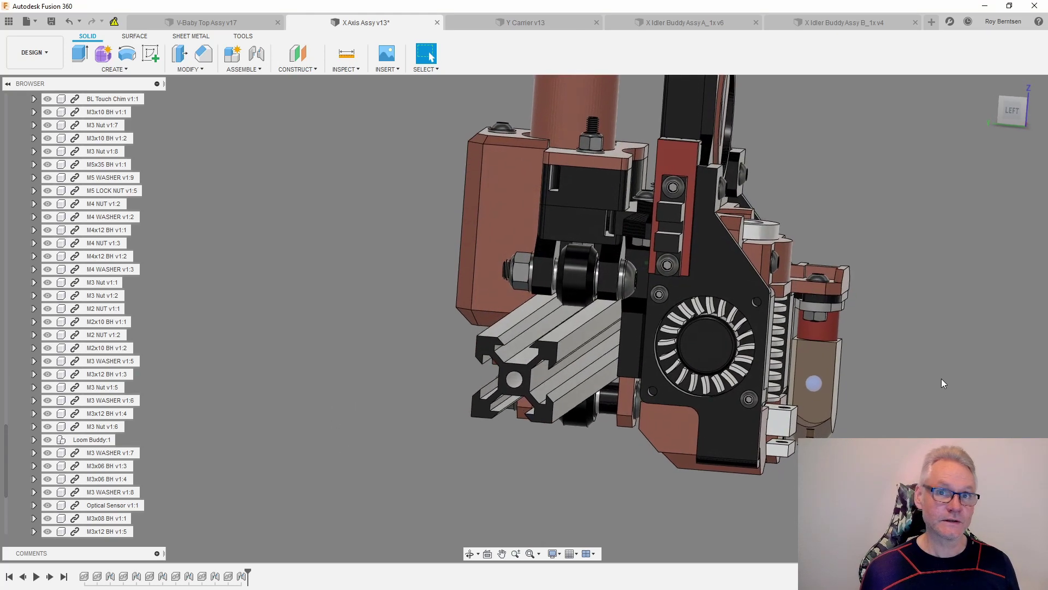
# Examine the carriage in the X Axis Assy and its lower V-wheel running under the extrusion.
pyautogui.click(593, 425)
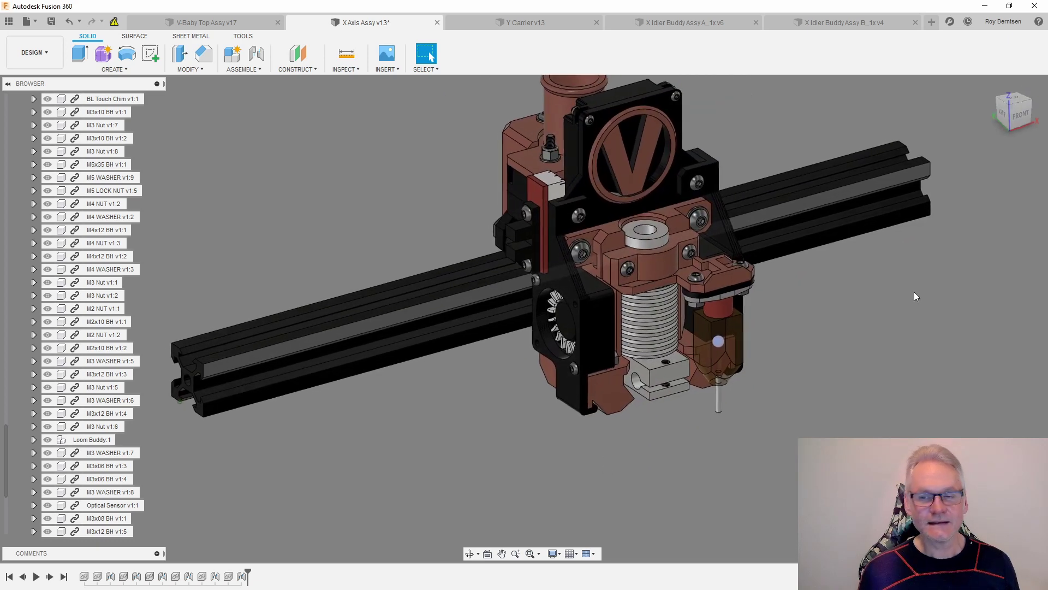
pyautogui.scroll(3, 915, 297)
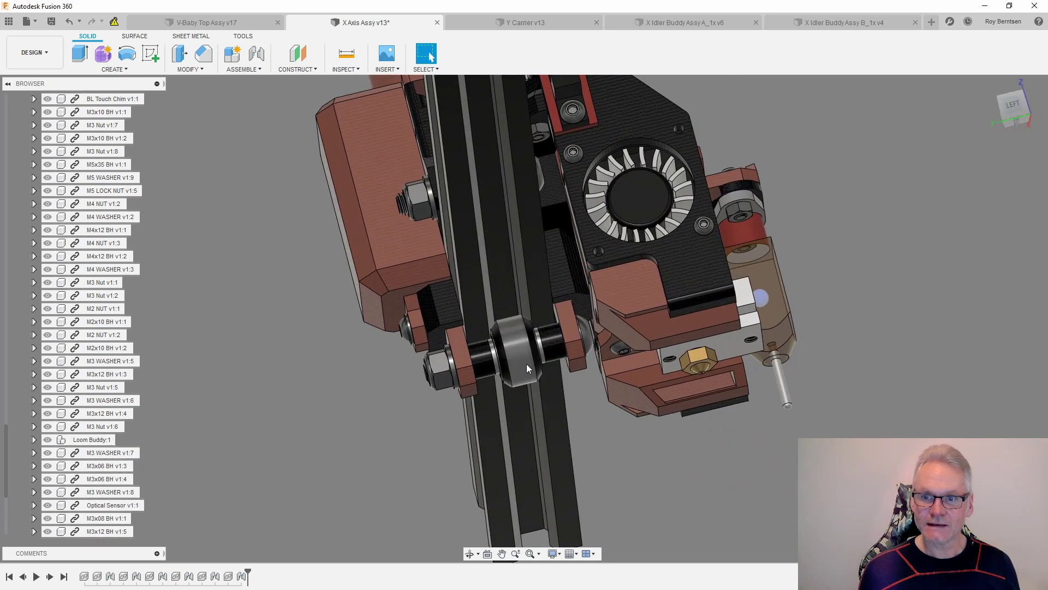
pyautogui.click(526, 364)
pyautogui.click(870, 421)
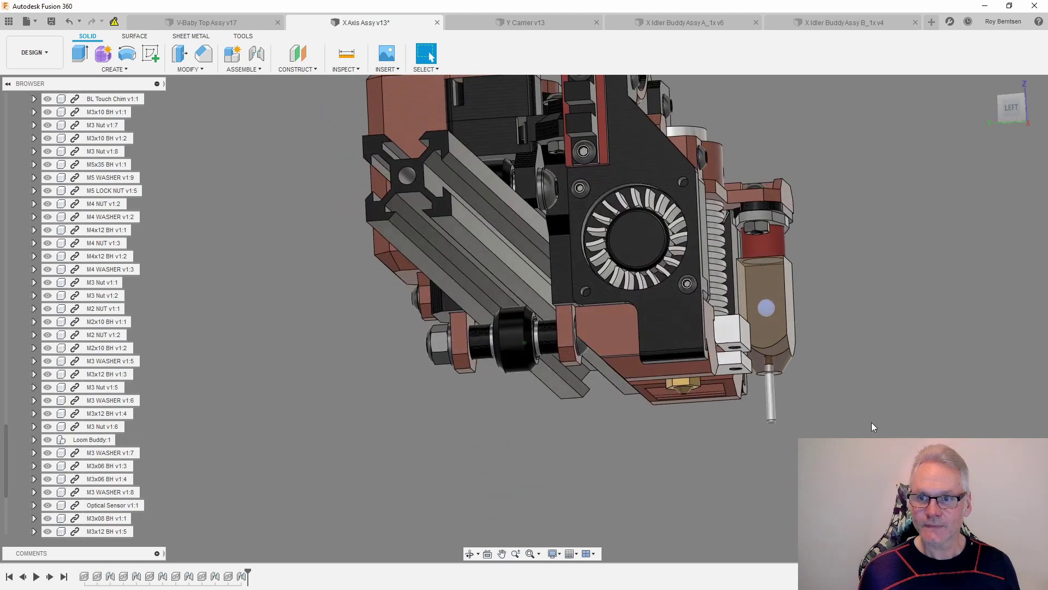
# Hide the Hotend Buddy, E3d Hotend and Layer Fan Shroud and examine the lower V-wheel in the X carrier fork.
pyautogui.doubleClick(651, 253)
pyautogui.keyDown('shift'); pyautogui.moveTo(793, 300); pyautogui.dragTo(661, 246, button='middle'); pyautogui.keyUp('shift')
pyautogui.click(560, 214)
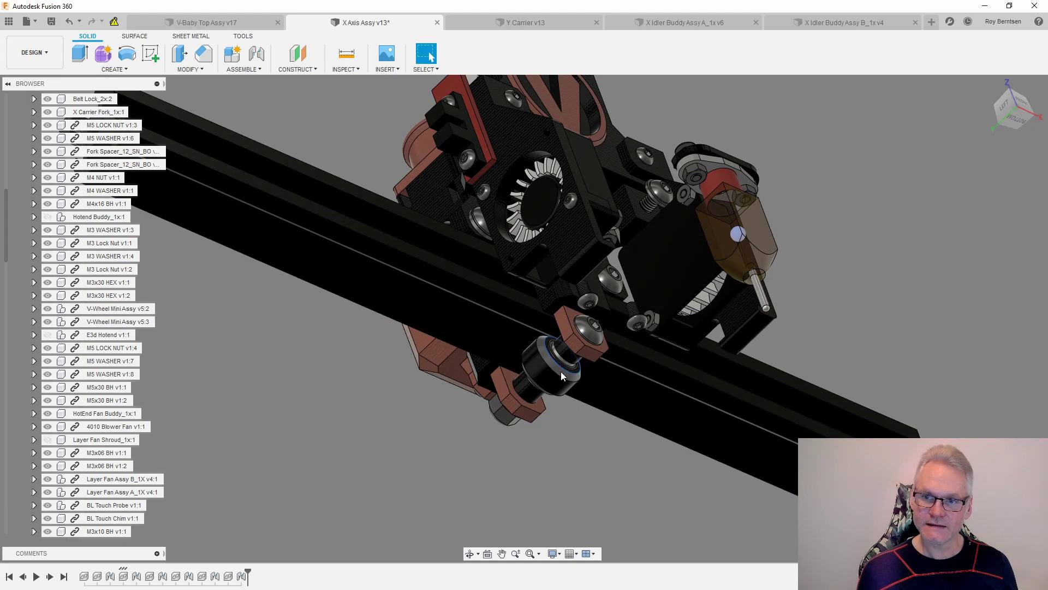
pyautogui.click(560, 370)
pyautogui.click(680, 474)
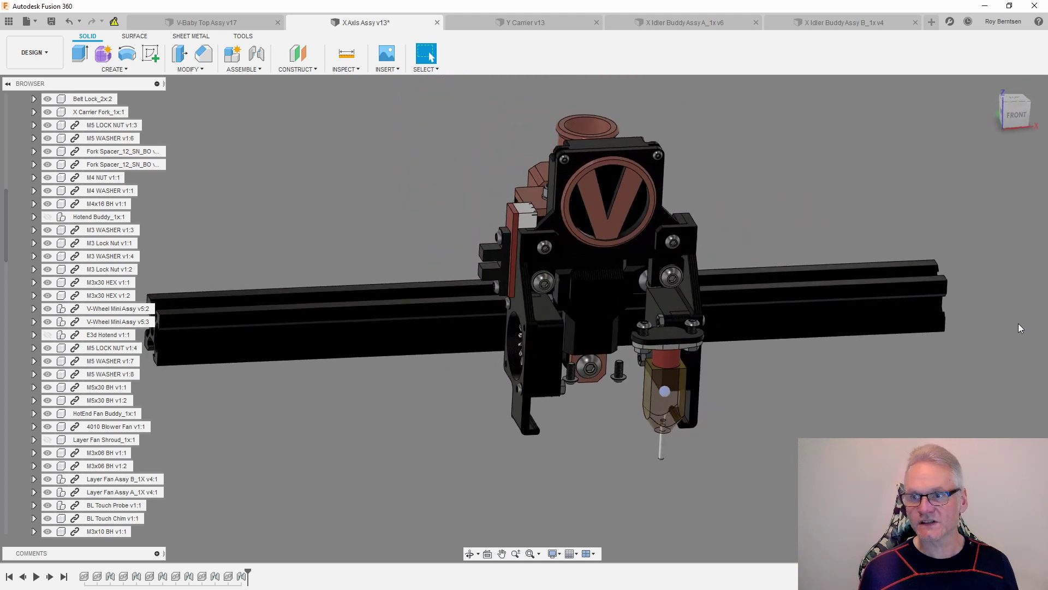
# Hide the Loom Buddy and examine the bolt through the middle of the X carrier's top plate.
pyautogui.keyDown('shift'); pyautogui.moveTo(962, 400); pyautogui.dragTo(764, 368, button='middle'); pyautogui.keyUp('shift')
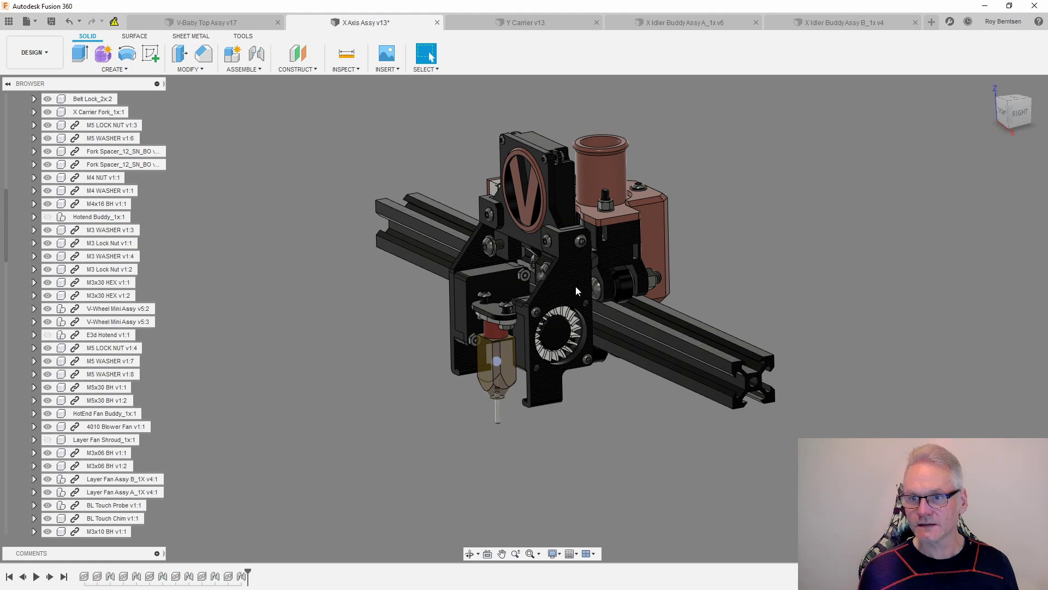
pyautogui.keyDown('shift'); pyautogui.moveTo(783, 375); pyautogui.dragTo(903, 422, button='middle'); pyautogui.keyUp('shift')
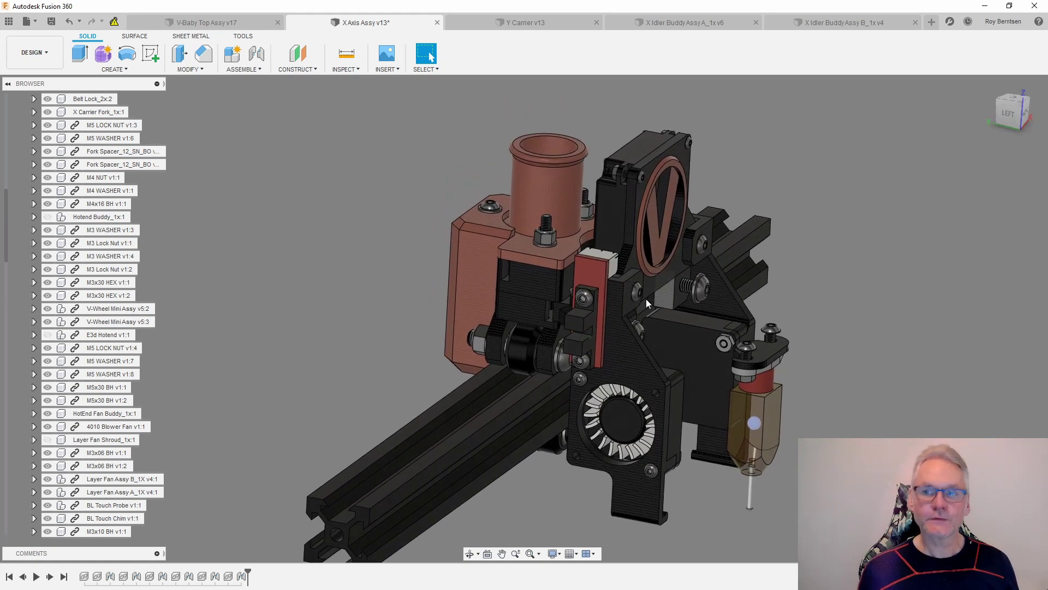
pyautogui.click(548, 211)
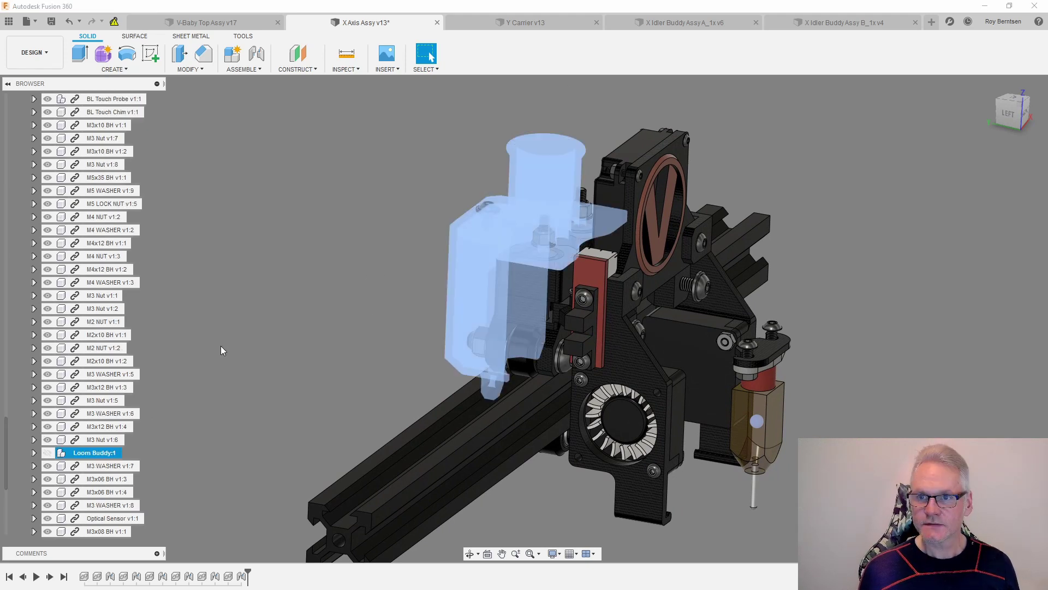
pyautogui.click(221, 330)
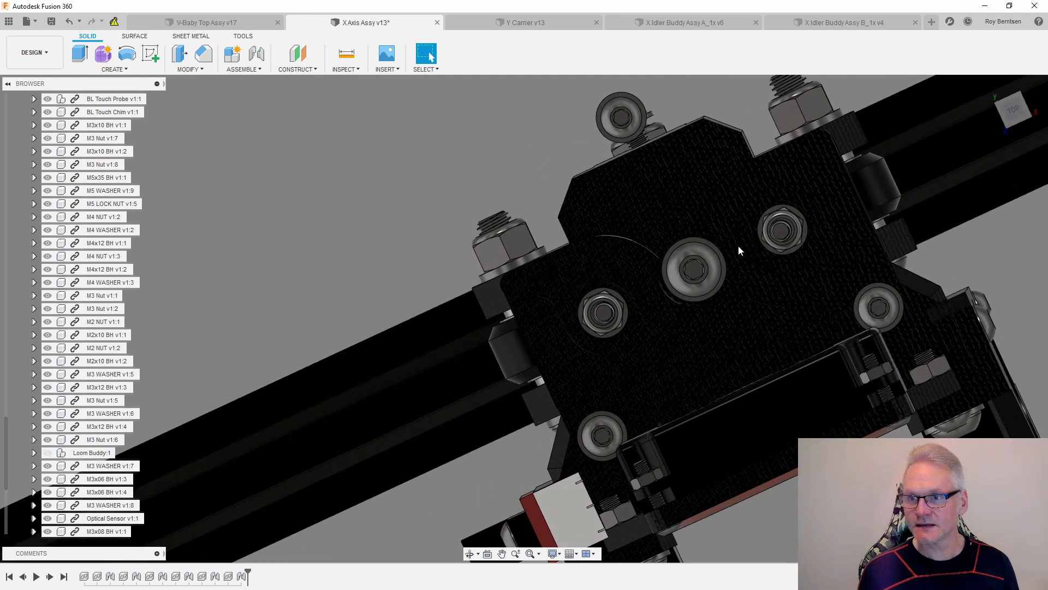
pyautogui.click(705, 256)
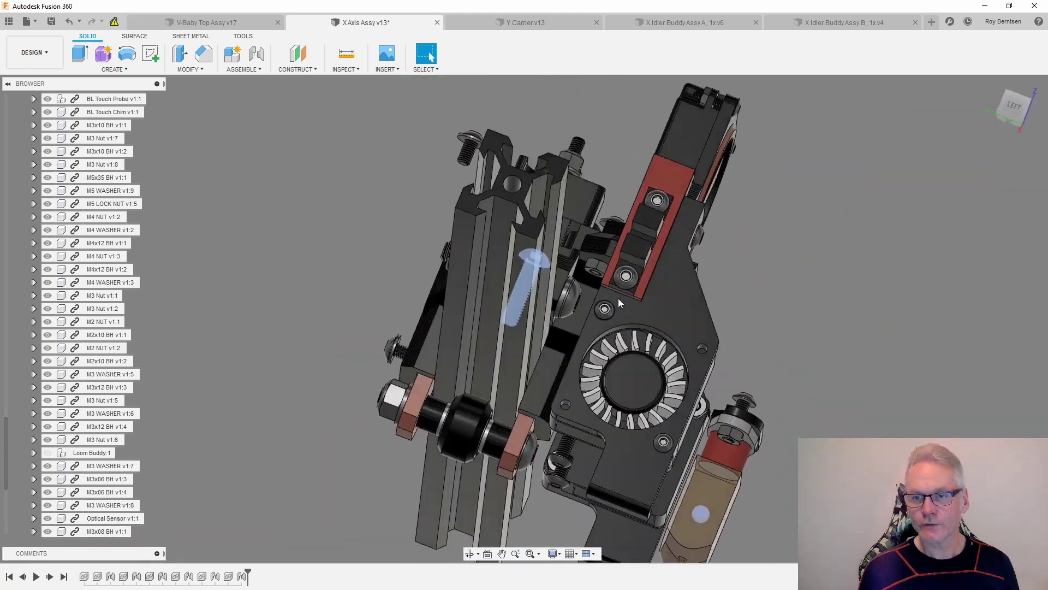
pyautogui.keyDown('shift'); pyautogui.moveTo(453, 352); pyautogui.dragTo(926, 362, button='middle'); pyautogui.keyUp('shift')
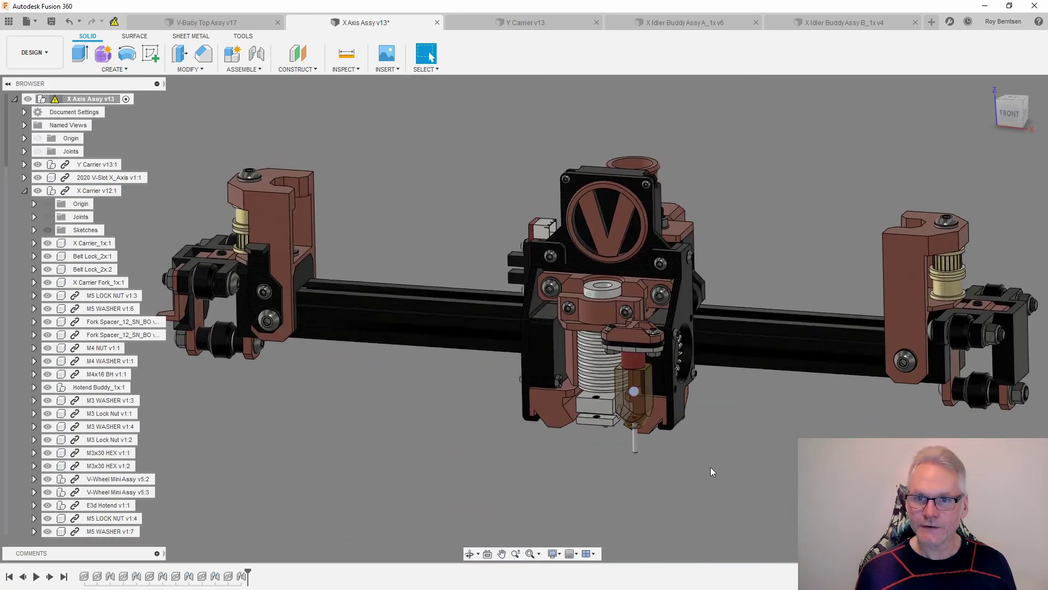
# Examine the Y carrier and the belt idler with its pulleys at one end of the X axis extrusion.
pyautogui.keyDown('shift'); pyautogui.moveTo(710, 466); pyautogui.dragTo(710, 463, button='middle'); pyautogui.keyUp('shift')
pyautogui.scroll(5, 658, 457)
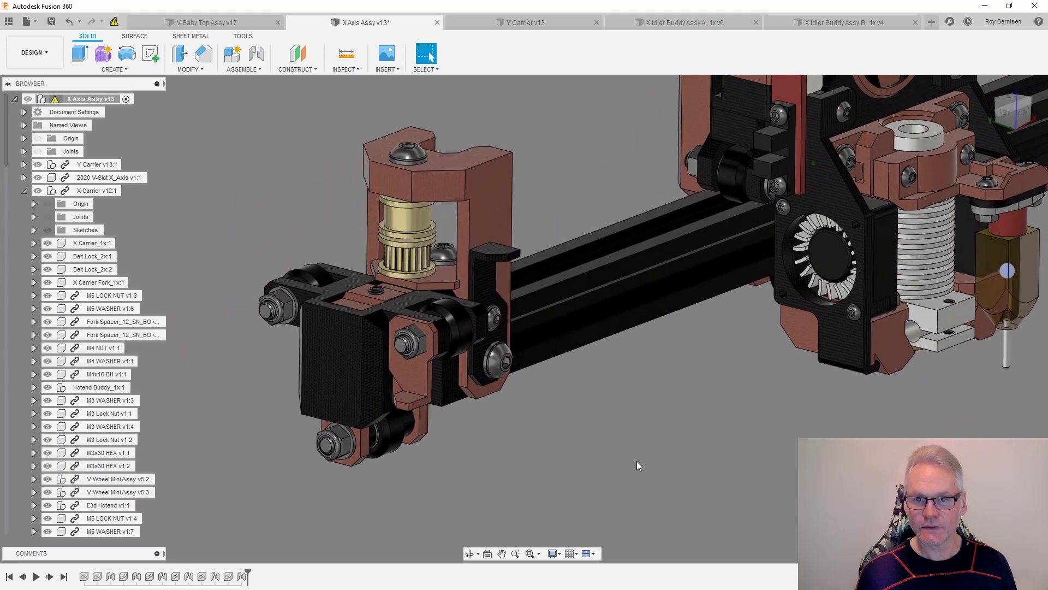
pyautogui.keyDown('shift'); pyautogui.moveTo(448, 437); pyautogui.dragTo(480, 195, button='middle'); pyautogui.keyUp('shift')
pyautogui.click(483, 197)
pyautogui.click(639, 431)
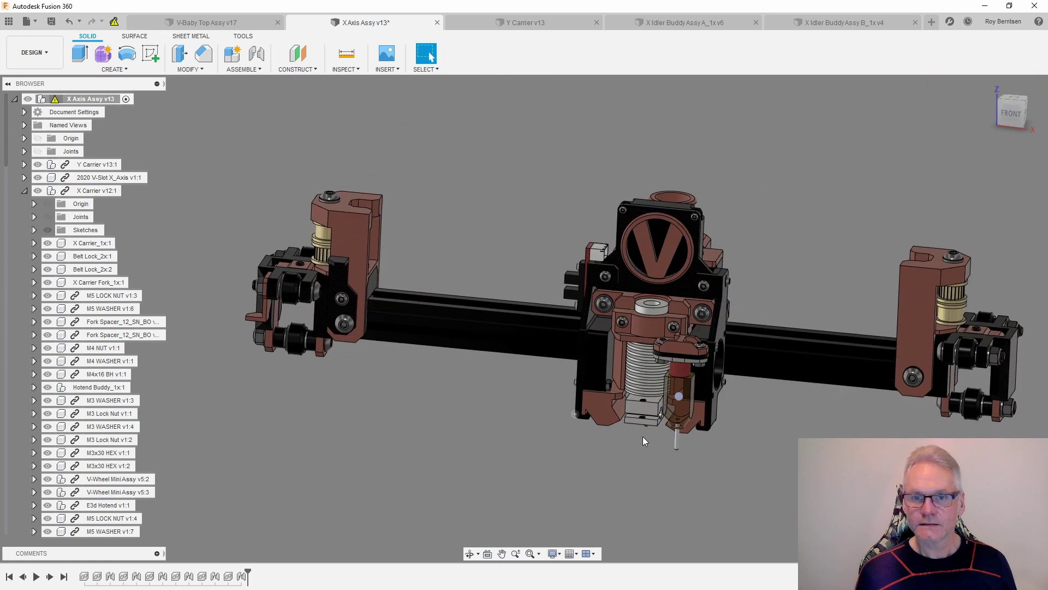
# Review the Y Carrier and X Idler Buddy Assy A documents and the Y Carrier drawing PDF, and return to the exploded Y Carrier.
pyautogui.click(551, 22)
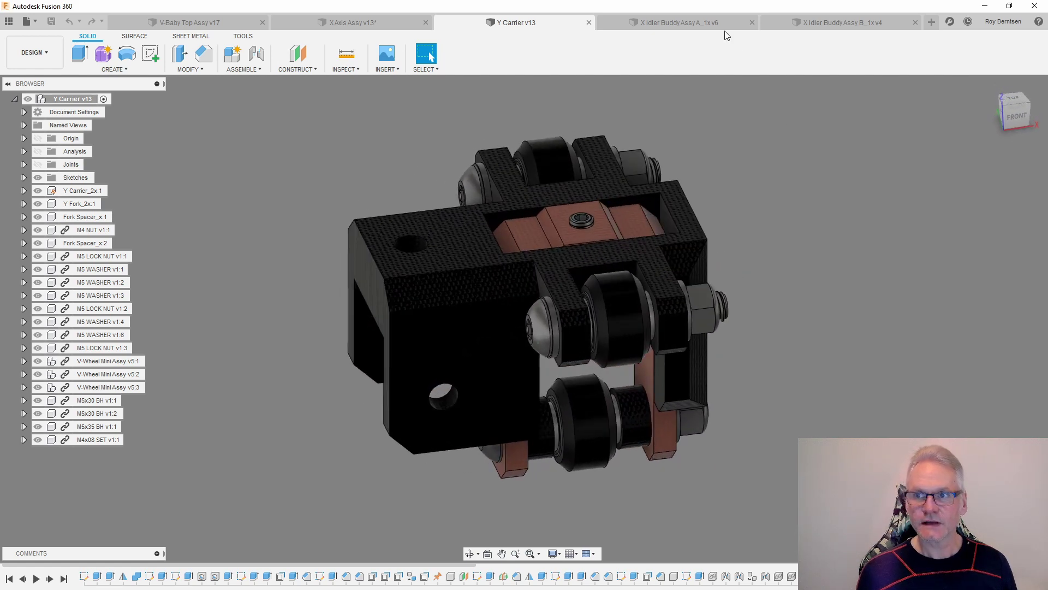
pyautogui.click(715, 21)
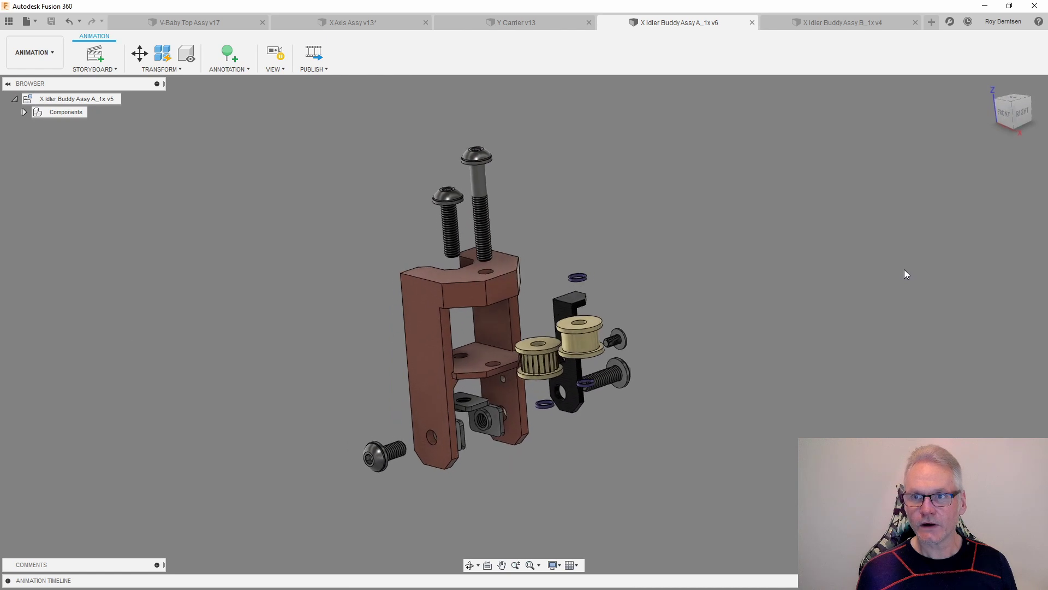
pyautogui.click(555, 23)
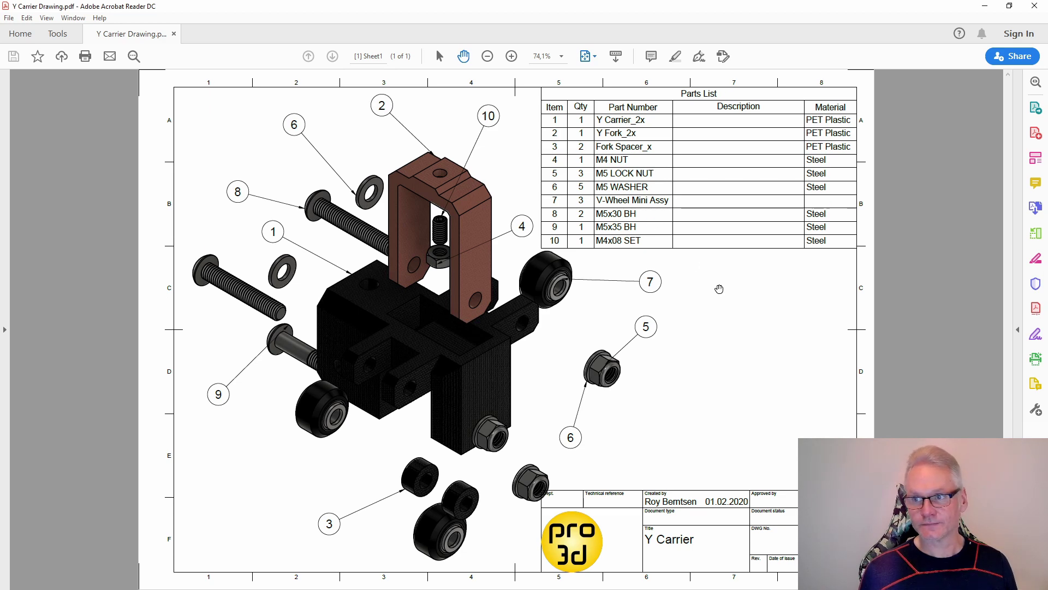
pyautogui.hotkey('alt', 'Tab')
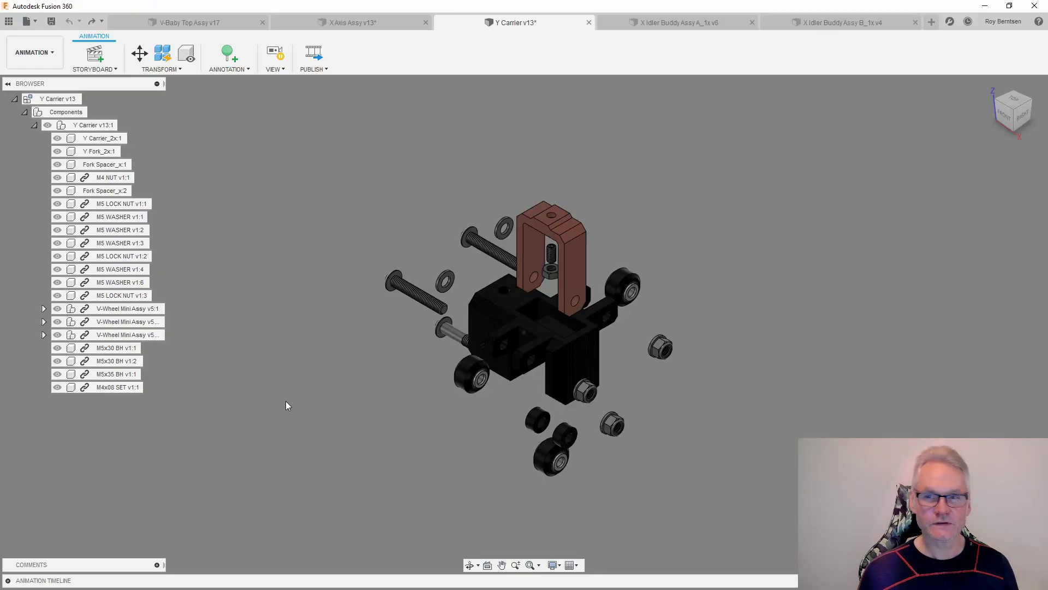
# Restore the V-wheels v5:2 and v5:3 of the exploded Y Carrier to their home positions.
pyautogui.click(130, 335)
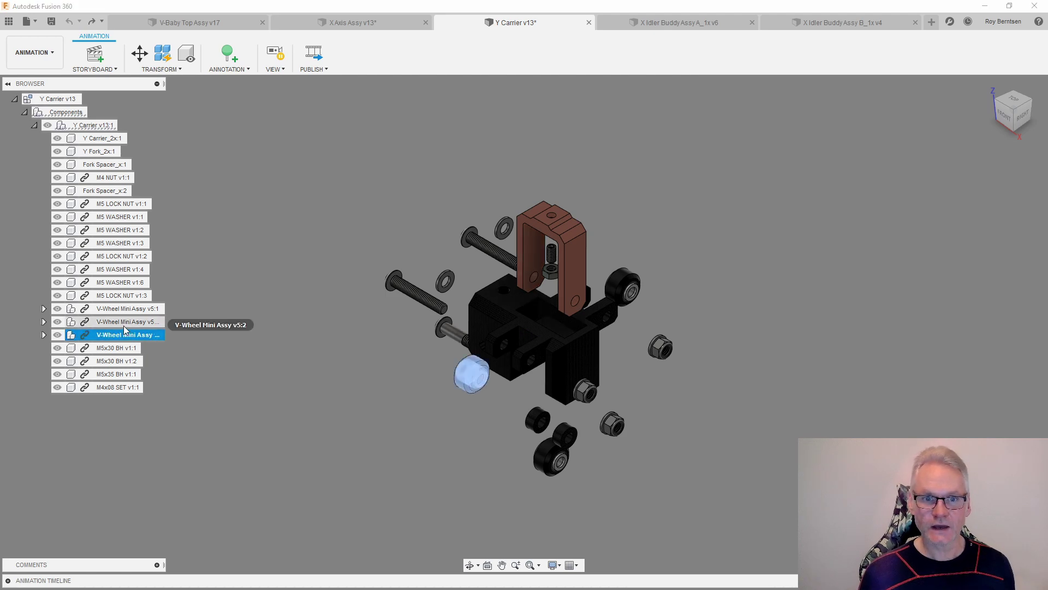
pyautogui.keyDown('ctrl'); pyautogui.click(125, 325); pyautogui.keyUp('ctrl')
pyautogui.scroll(5, 374, 408)
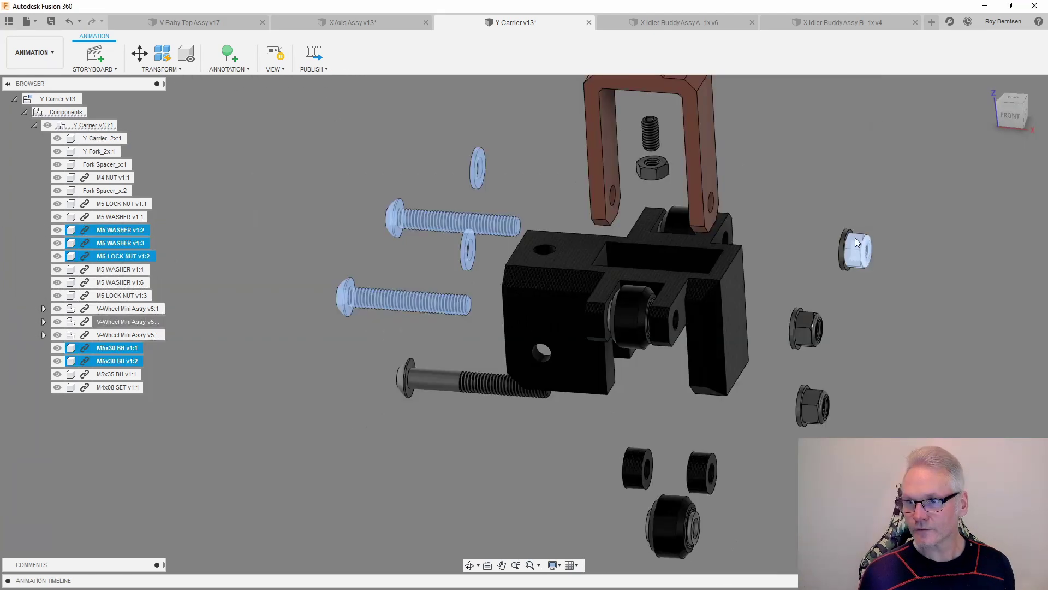
# Restore the two M5x30 BH bolts with their four M5 washers and two lock nuts to their home positions.
pyautogui.keyDown('ctrl'); pyautogui.click(856, 243); pyautogui.keyUp('ctrl')
pyautogui.keyDown('ctrl'); pyautogui.click(818, 324); pyautogui.keyUp('ctrl')
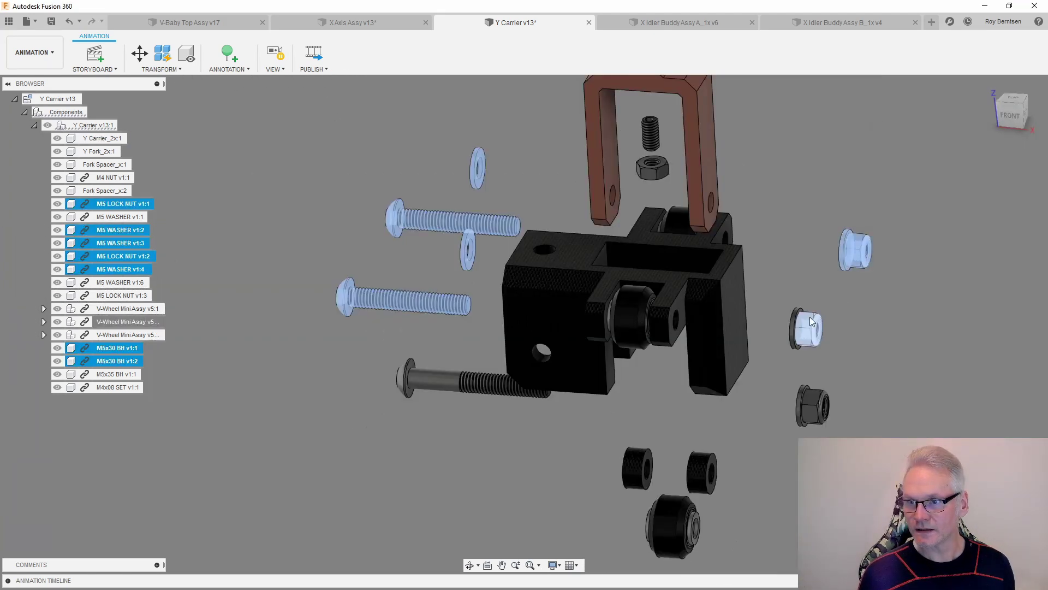
pyautogui.keyDown('ctrl'); pyautogui.click(794, 320); pyautogui.keyUp('ctrl')
pyautogui.rightClick(795, 314)
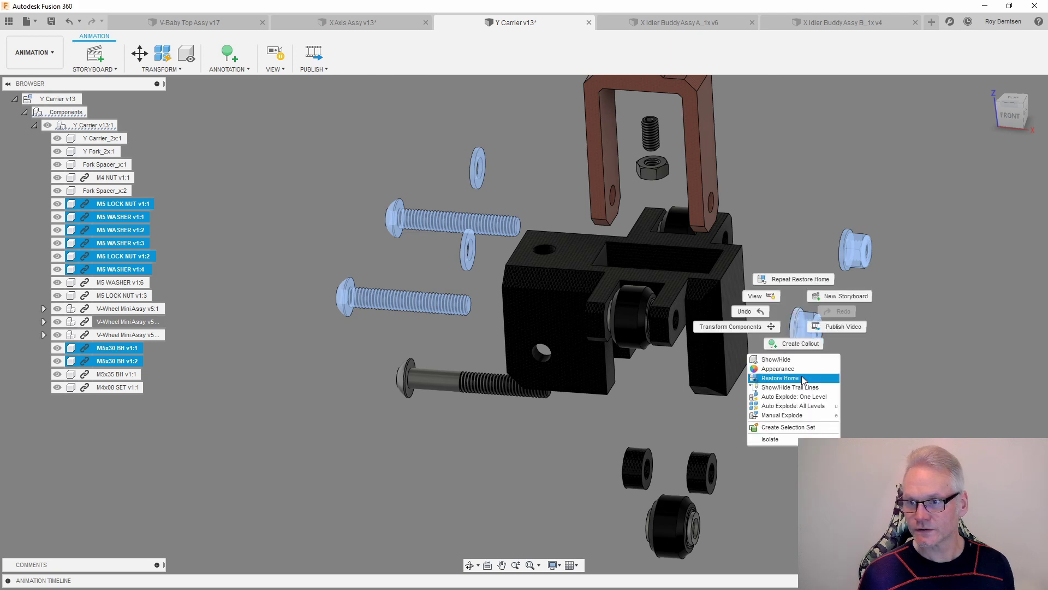
pyautogui.click(780, 378)
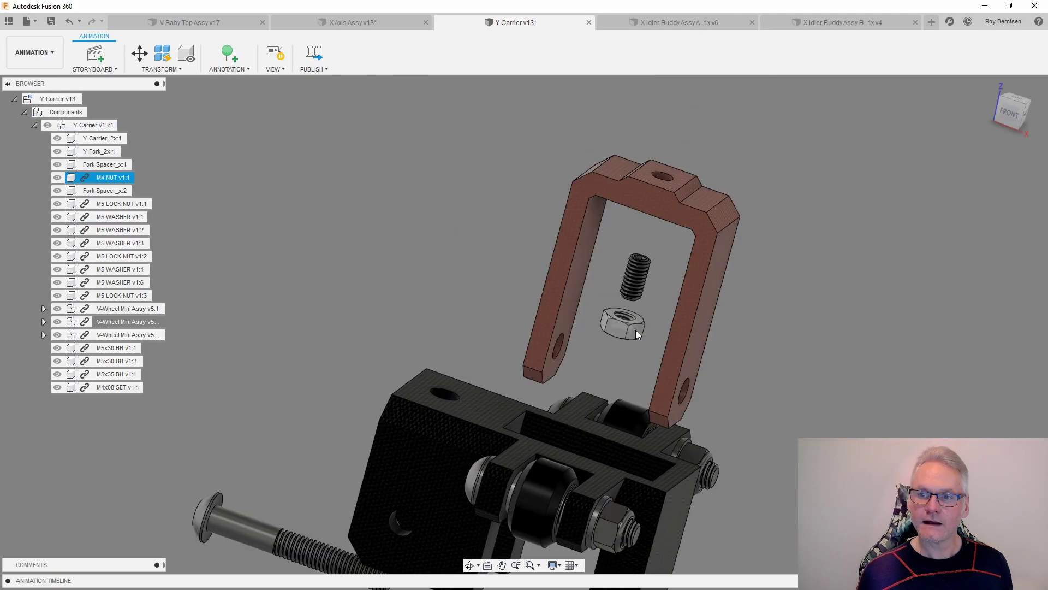
# Restore the M4 nut and the Y Fork to their home positions in the Y Carrier.
pyautogui.click(636, 330)
pyautogui.keyDown('ctrl'); pyautogui.click(725, 215); pyautogui.keyUp('ctrl')
pyautogui.keyDown('shift'); pyautogui.moveTo(824, 273); pyautogui.dragTo(836, 284, button='middle'); pyautogui.keyUp('shift')
pyautogui.rightClick(839, 283)
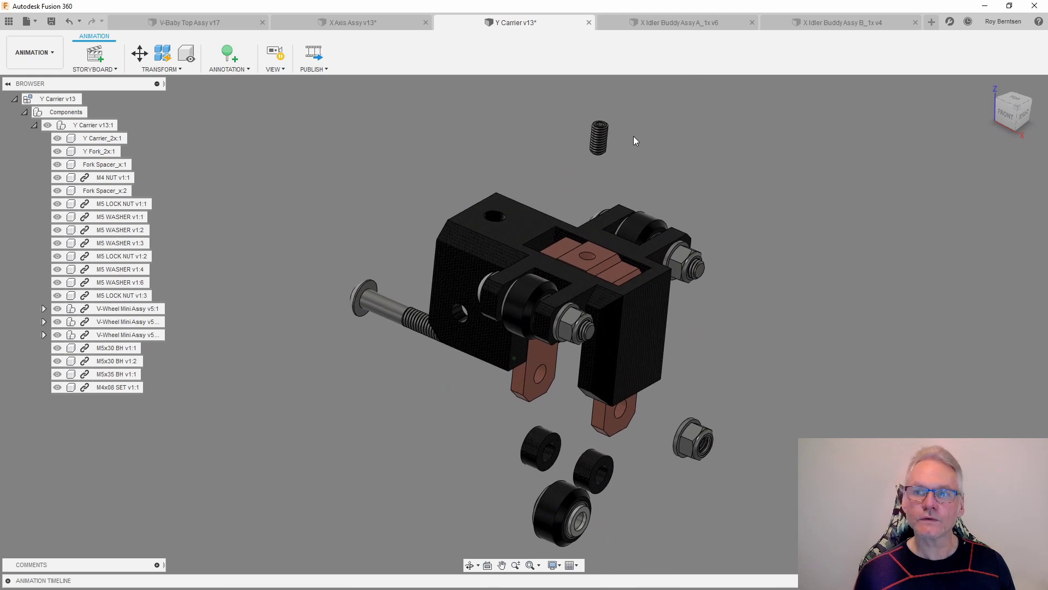
# Examine the M4x08 set screw and how it lines up with the hole in the Y Fork.
pyautogui.click(605, 134)
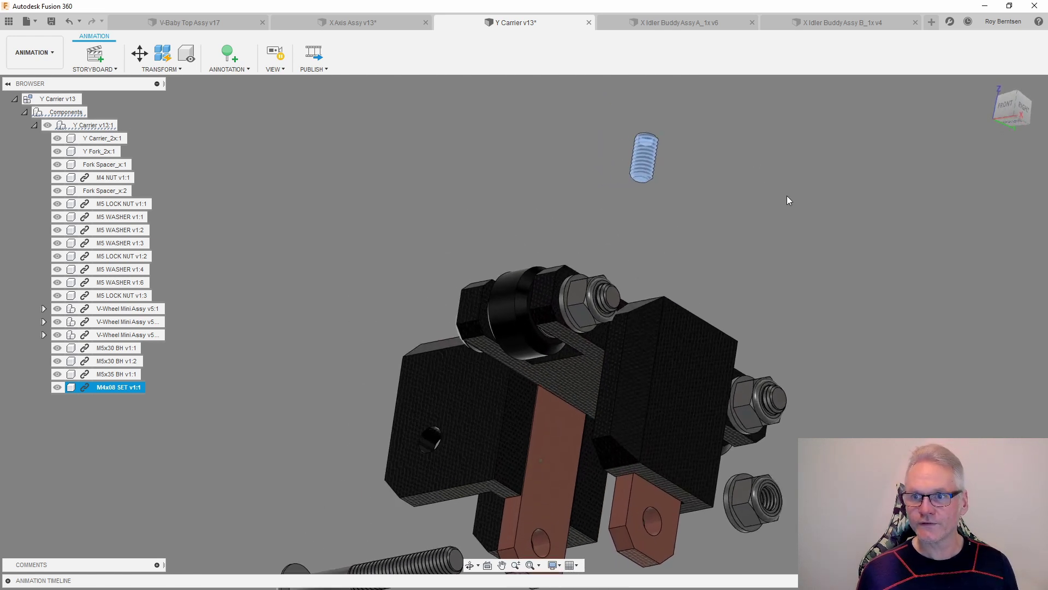
pyautogui.click(863, 315)
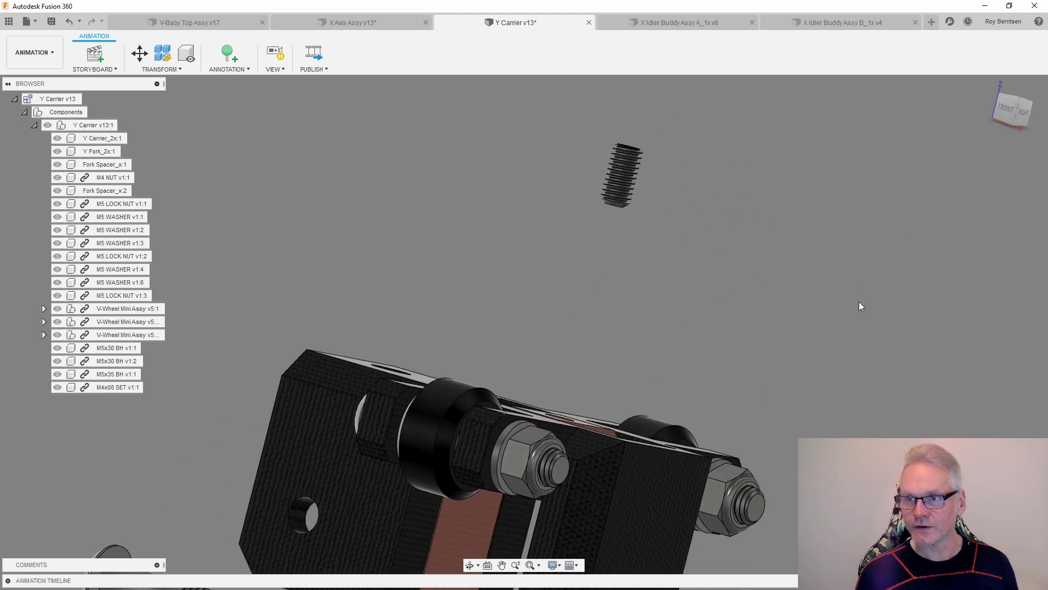
pyautogui.click(605, 136)
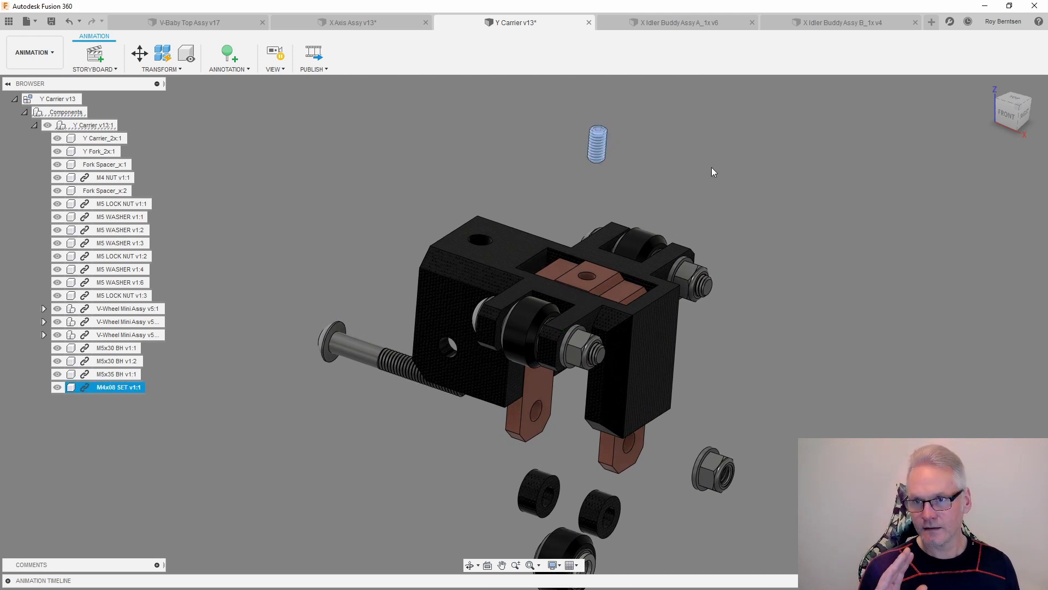
pyautogui.keyDown('shift'); pyautogui.moveTo(718, 168); pyautogui.dragTo(707, 171, button='middle'); pyautogui.keyUp('shift')
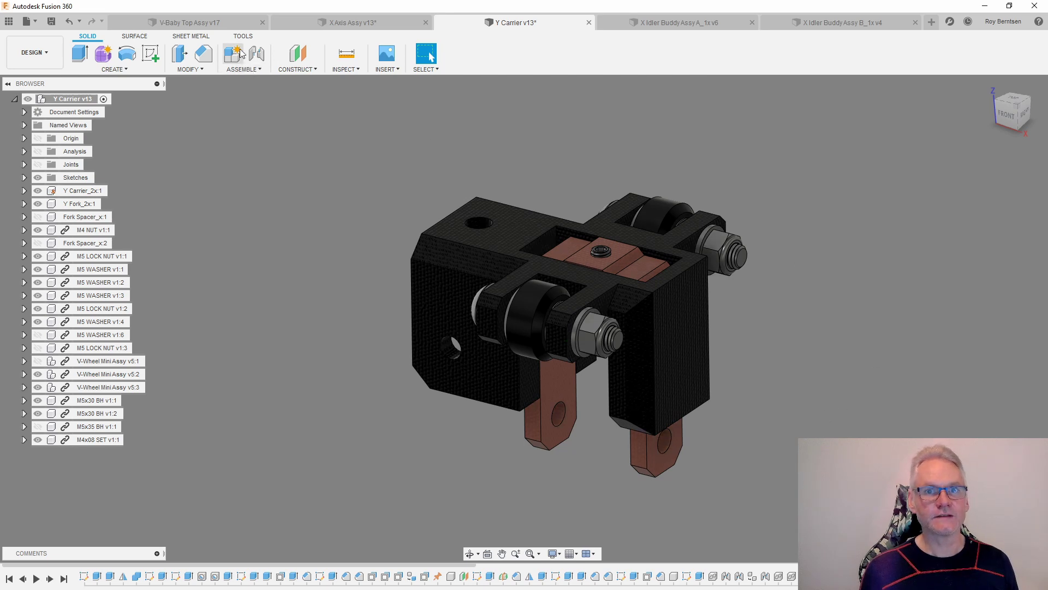
# In the V-Baby Top Assy, examine the Y carrier on its rail and hide the X-axis extrusion, X carrier and both X idler buddies.
pyautogui.click(218, 25)
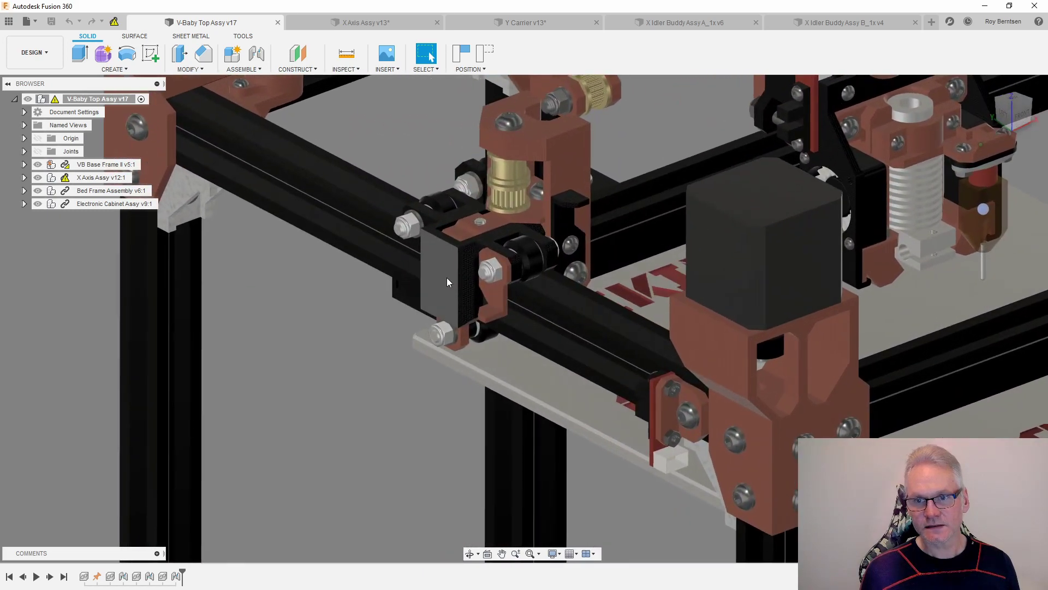
pyautogui.click(447, 277)
pyautogui.doubleClick(591, 319)
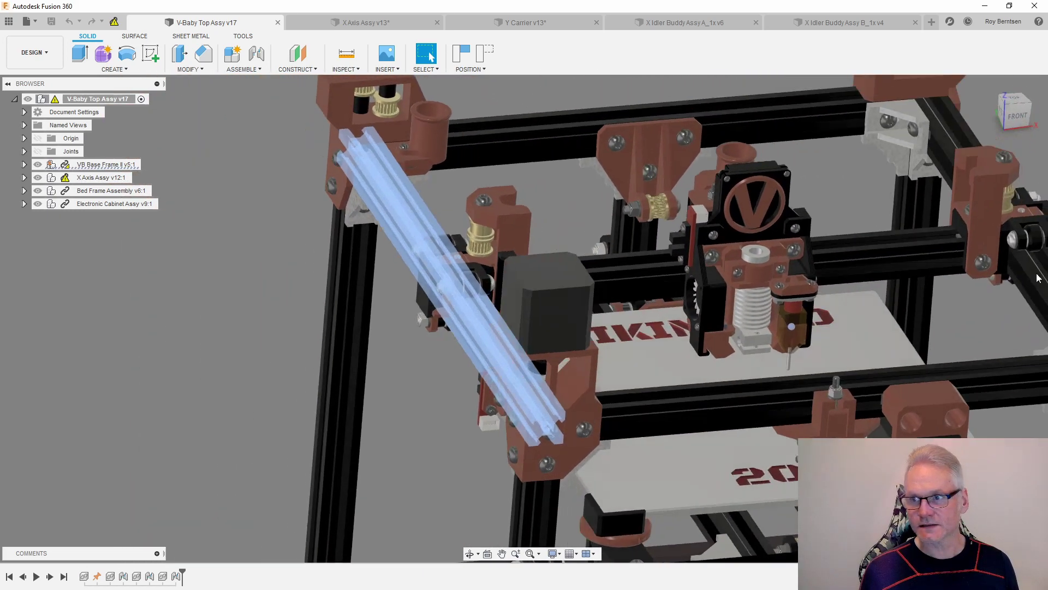
pyautogui.doubleClick(660, 318)
pyautogui.click(784, 200)
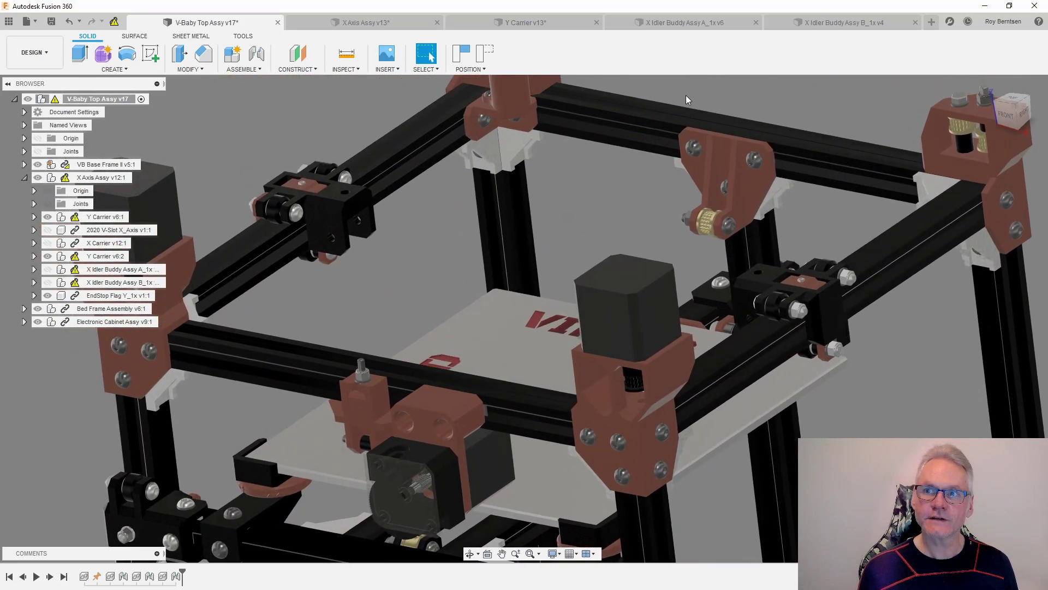
# Examine the exploded X Idler Buddy Assy A and the smooth lower pulley of X Idler Buddy Assy B.
pyautogui.click(701, 24)
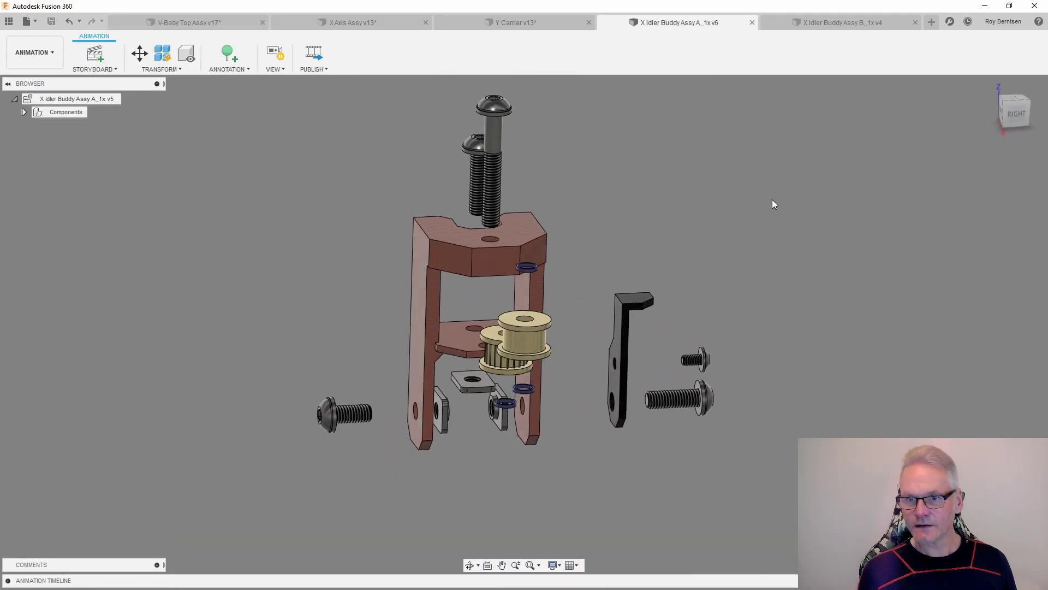
pyautogui.click(861, 23)
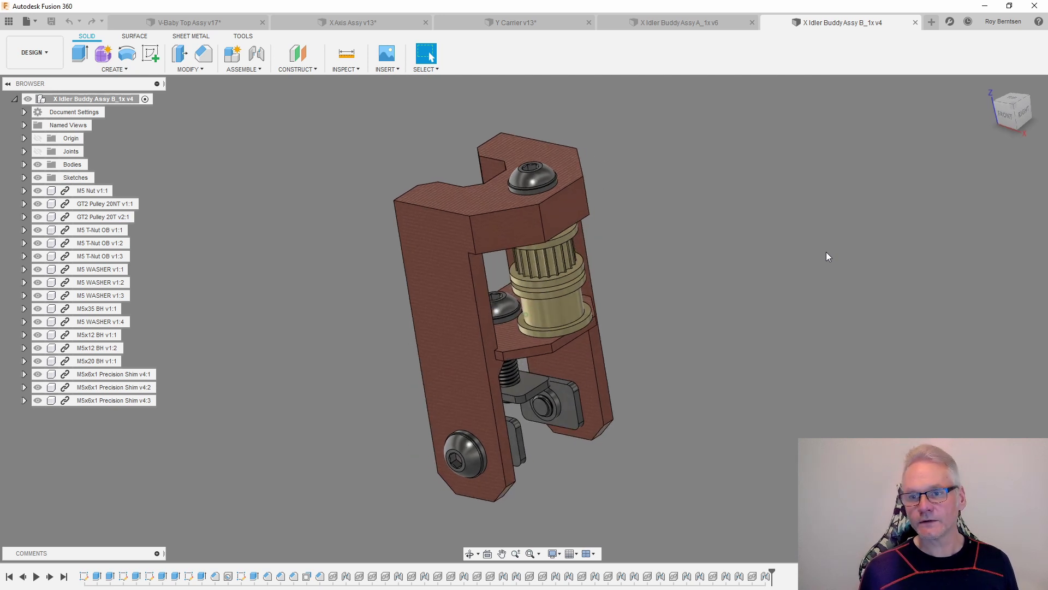
pyautogui.click(552, 304)
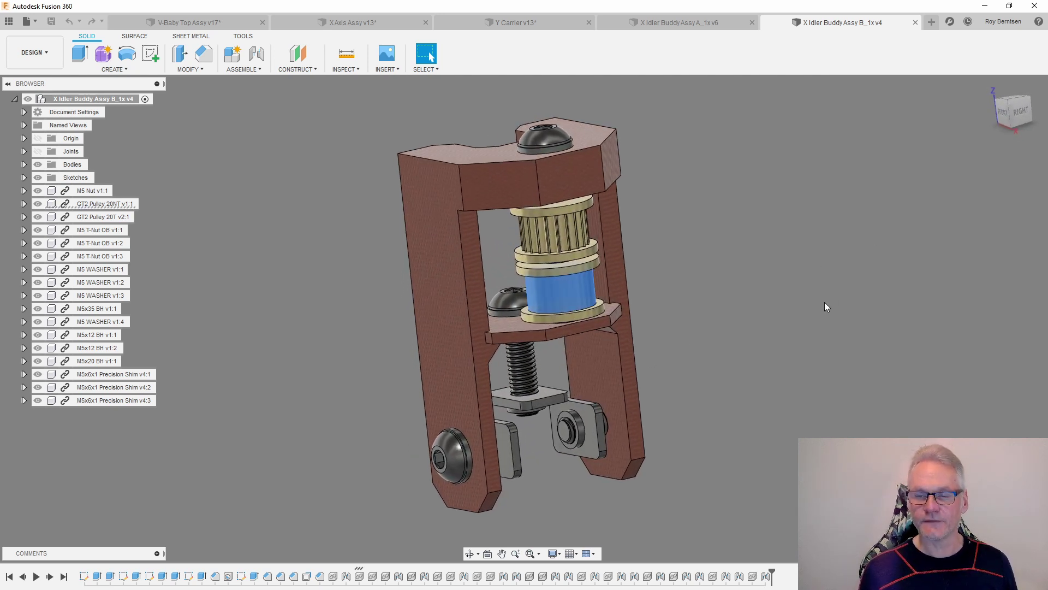
# Finish viewing the pulleys of X Idler Buddy Assy B and examine the bare Y carrier on its rail in the V-Baby Top Assy.
pyautogui.scroll(5, 763, 308)
pyautogui.click(626, 274)
pyautogui.click(722, 22)
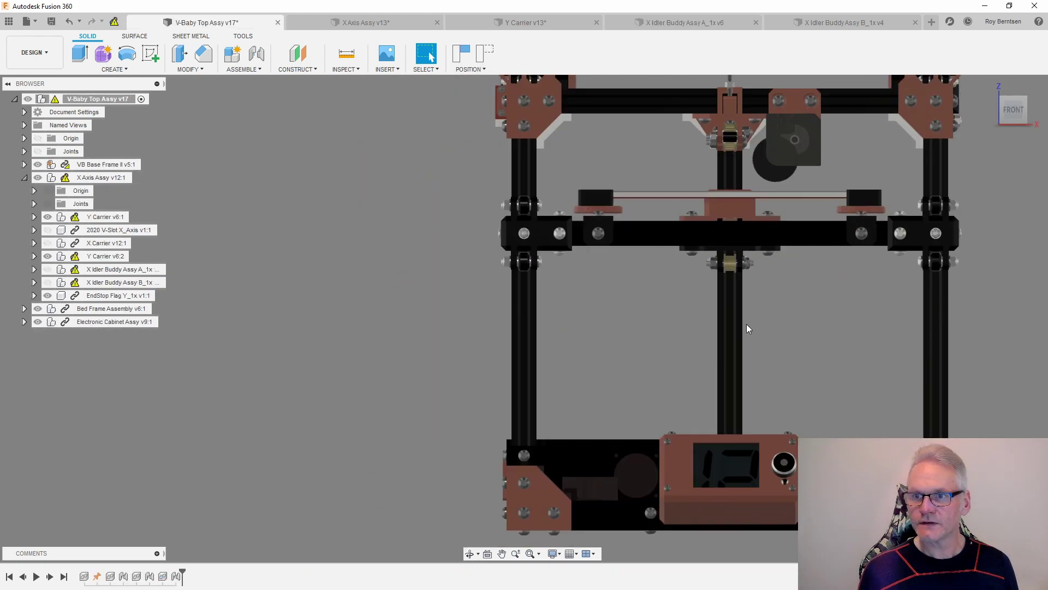
pyautogui.scroll(-3, 433, 424)
pyautogui.scroll(4, 640, 91)
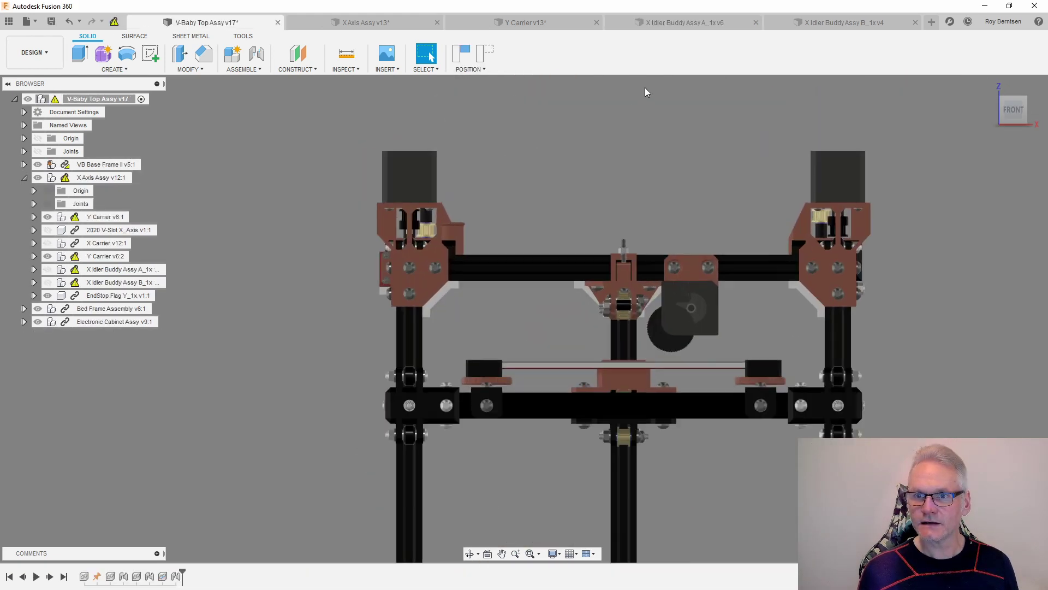
pyautogui.click(417, 181)
pyautogui.keyDown('shift'); pyautogui.moveTo(417, 181); pyautogui.dragTo(1018, 274, button='middle'); pyautogui.keyUp('shift')
pyautogui.scroll(5, 556, 229)
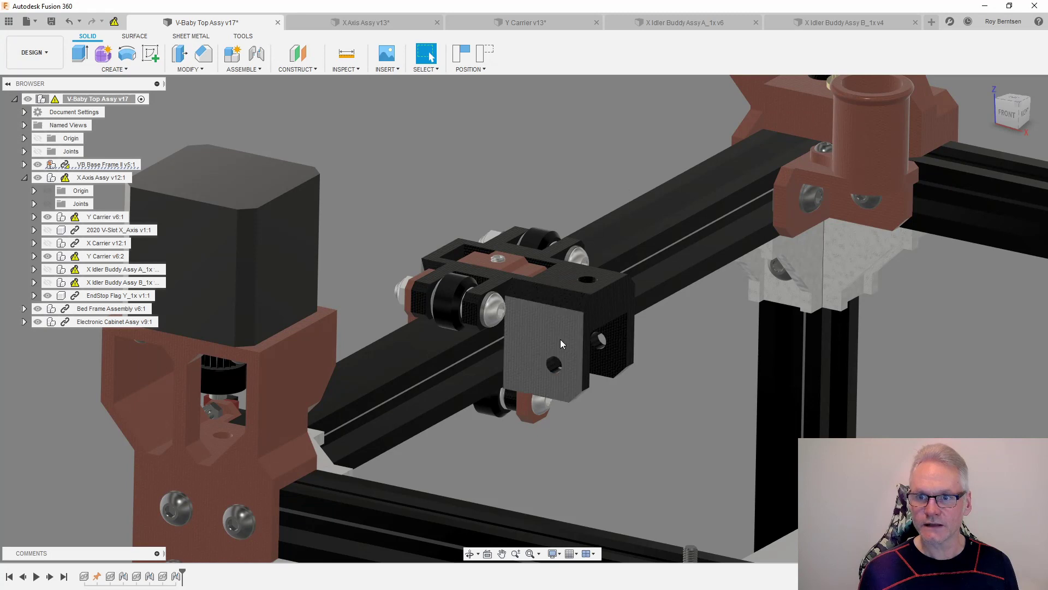
# Examine X Idler Buddy Assy A and the toothed upper pulley of Assy B, and close both idler buddy documents.
pyautogui.click(680, 25)
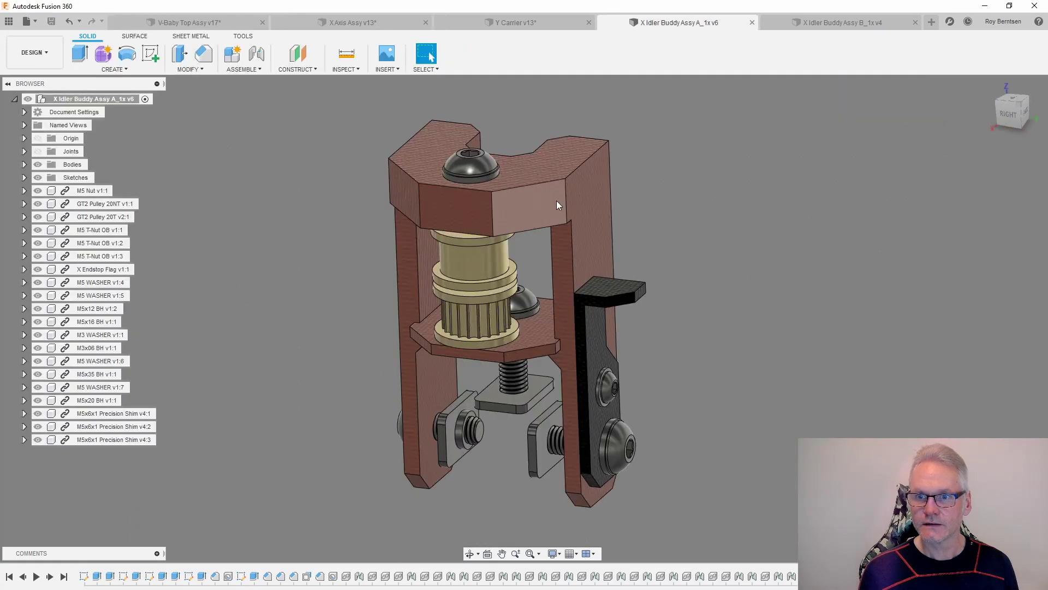
pyautogui.keyDown('shift'); pyautogui.moveTo(748, 217); pyautogui.dragTo(584, 344, button='middle'); pyautogui.keyUp('shift')
pyautogui.click(581, 345)
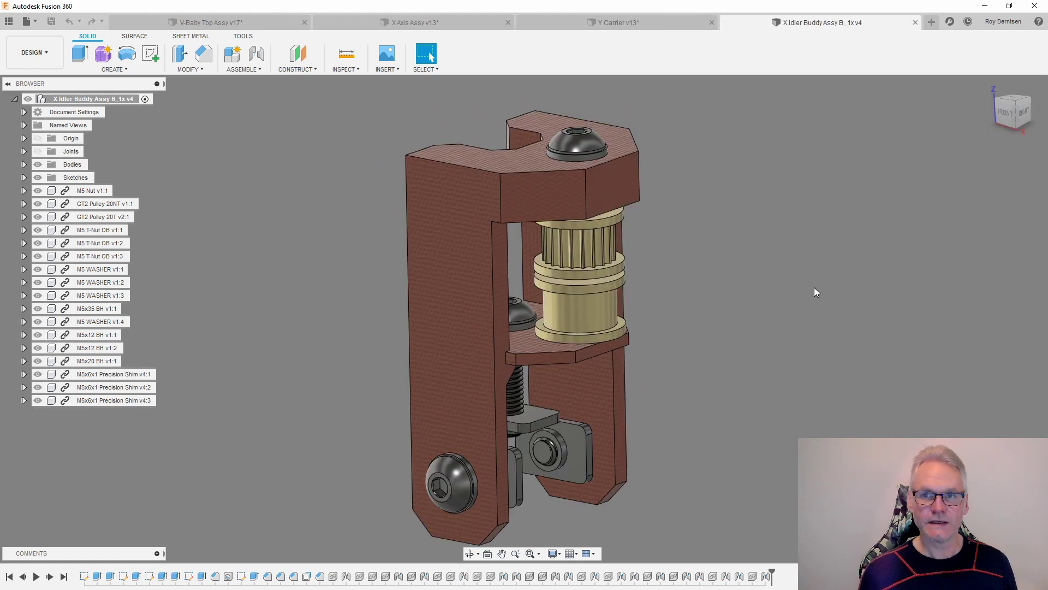
pyautogui.click(619, 219)
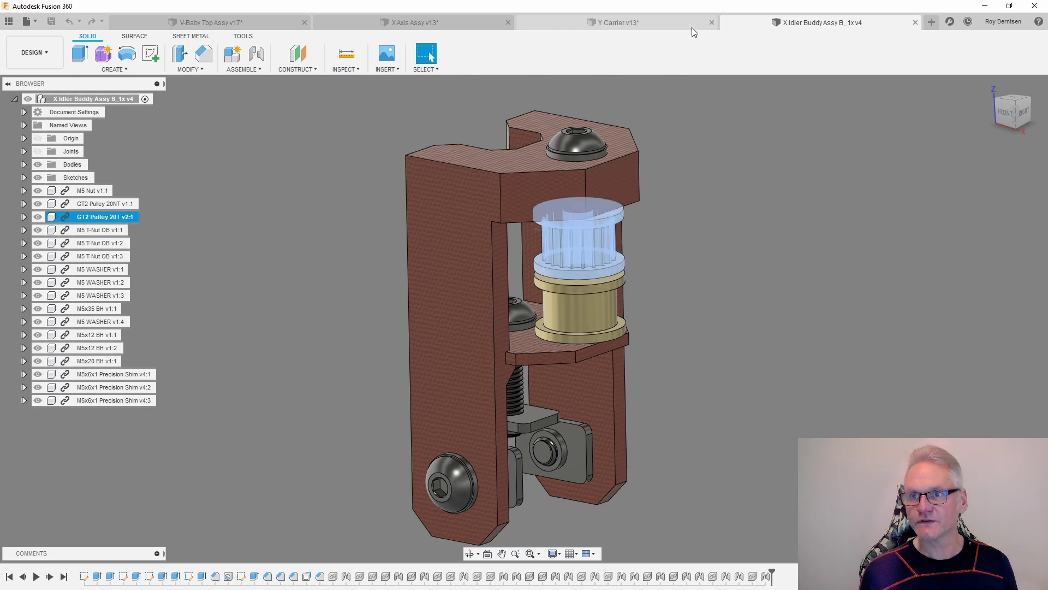
pyautogui.hotkey('ctrl', 'w')
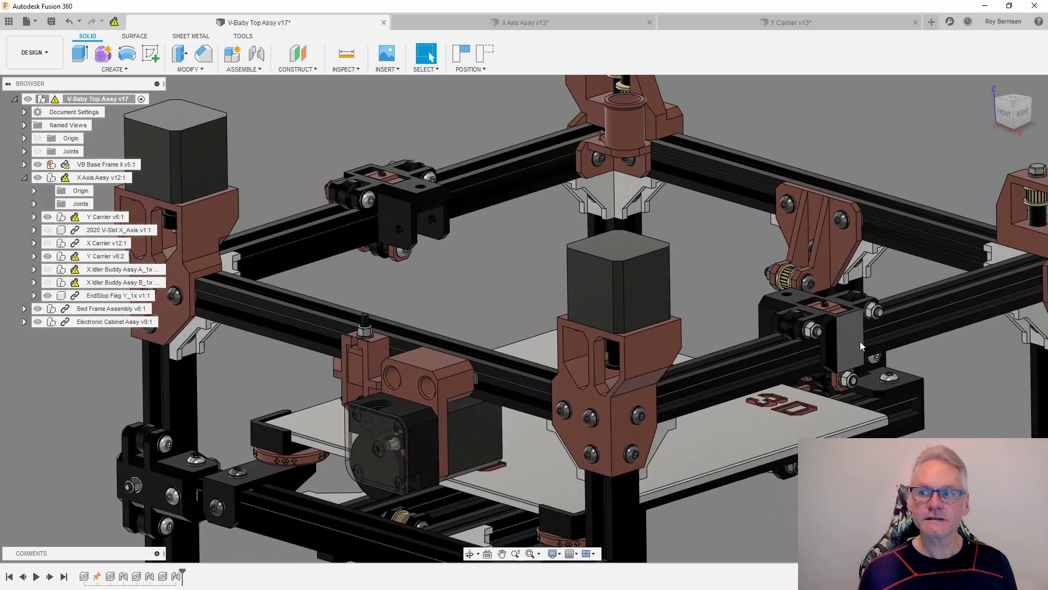
# Examine the outer face of the Y carrier and the set screw in its top in the V-Baby Top Assy.
pyautogui.click(893, 322)
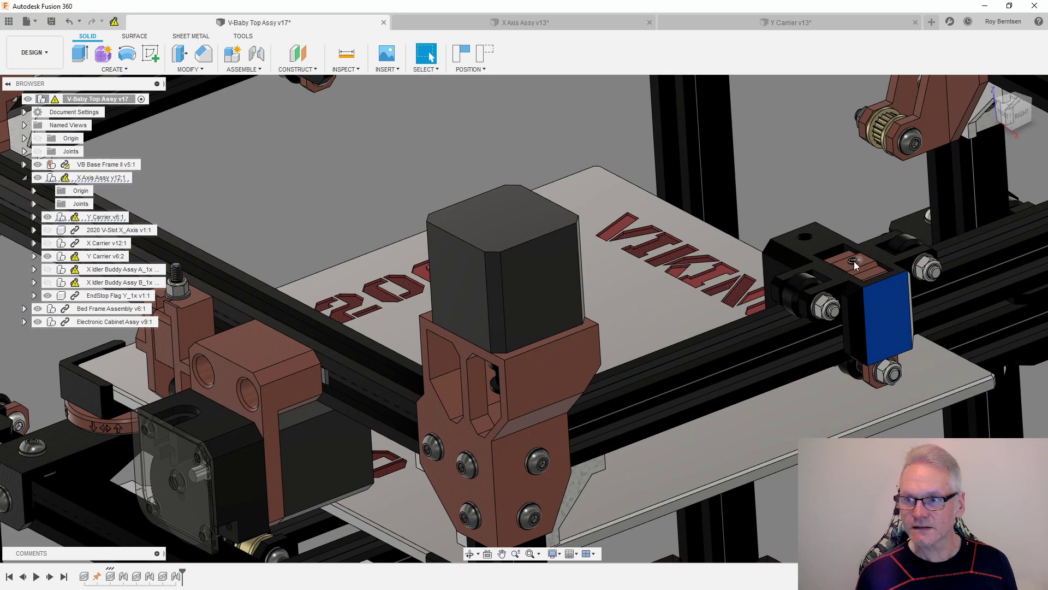
pyautogui.click(854, 261)
pyautogui.scroll(5, 893, 382)
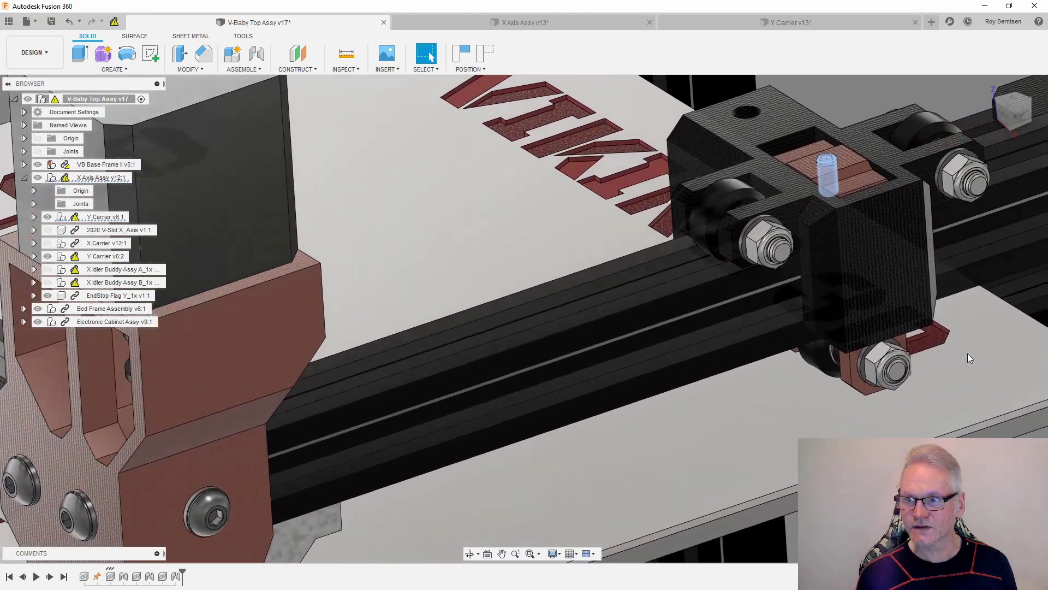
pyautogui.keyDown('shift'); pyautogui.moveTo(968, 353); pyautogui.dragTo(928, 378, button='middle'); pyautogui.keyUp('shift')
pyautogui.scroll(-1, 929, 378)
pyautogui.scroll(-6, 927, 375)
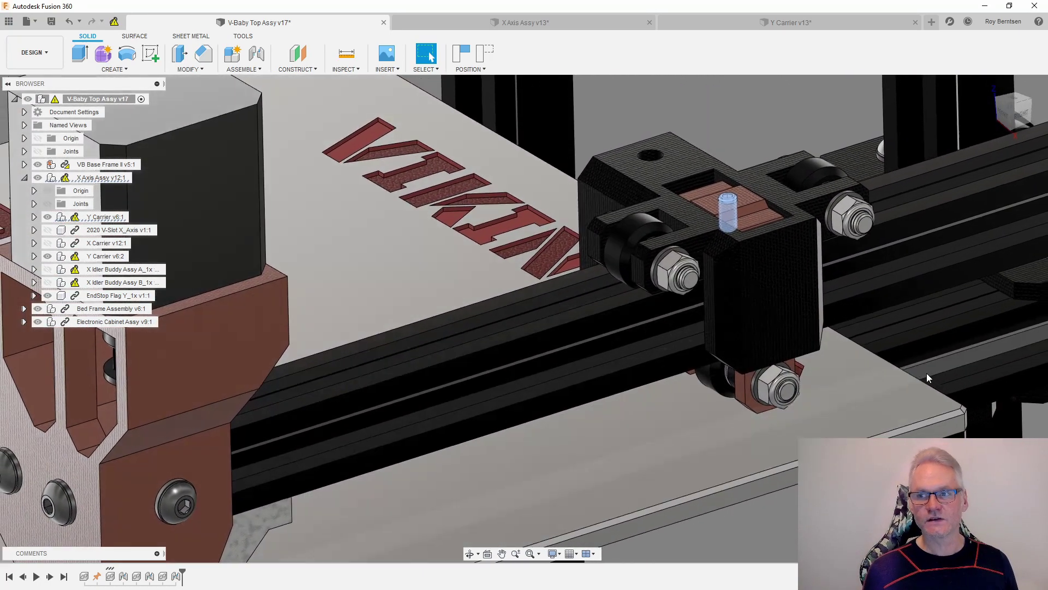
pyautogui.scroll(-8, 623, 203)
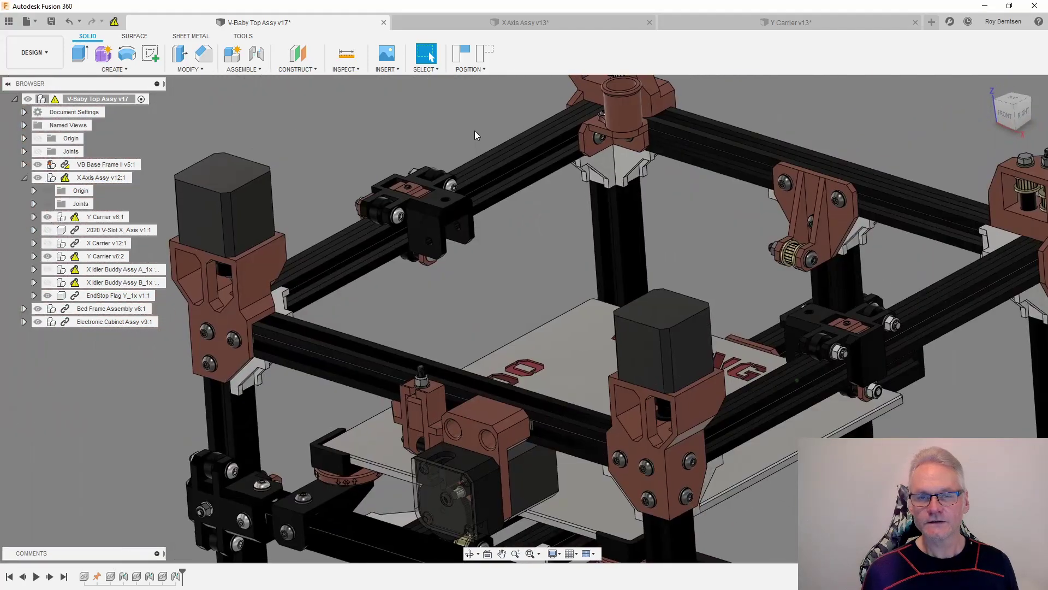
# Show both X idler buddies on the Y carriers and examine the T-nut inside X Idler Buddy Assy A.
pyautogui.click(48, 282)
pyautogui.scroll(10, 840, 422)
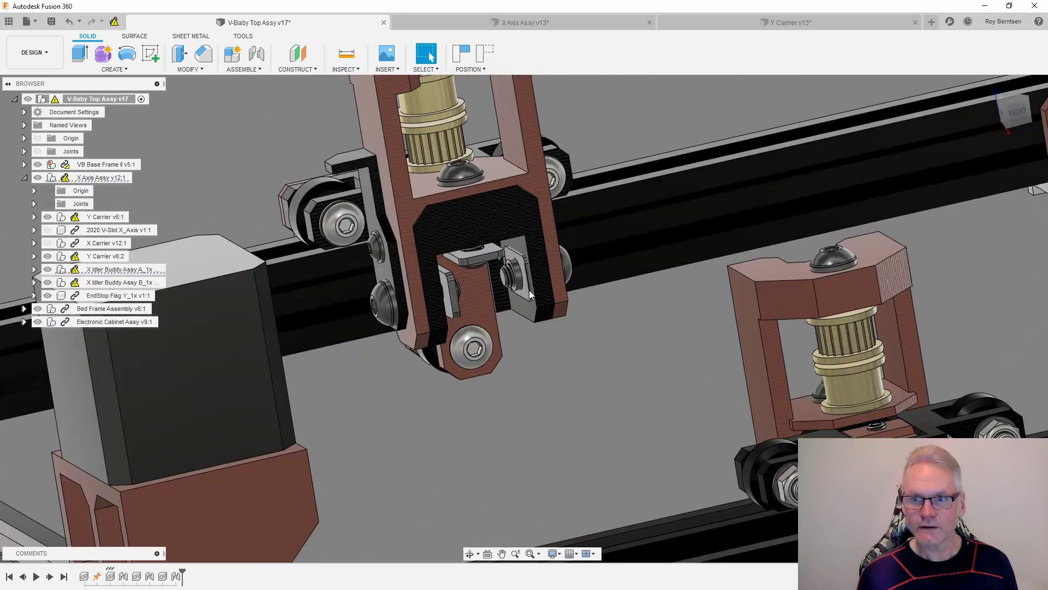
pyautogui.click(529, 290)
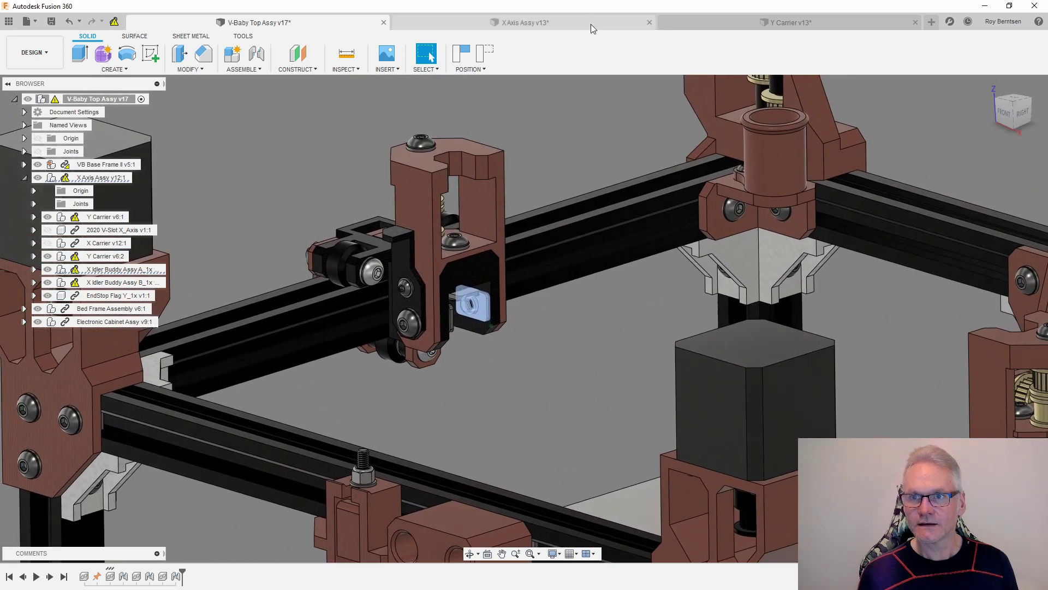
# Show the X-axis extrusion and X carrier between the idler buddies, and examine the complete X axis in the printer.
pyautogui.click(591, 24)
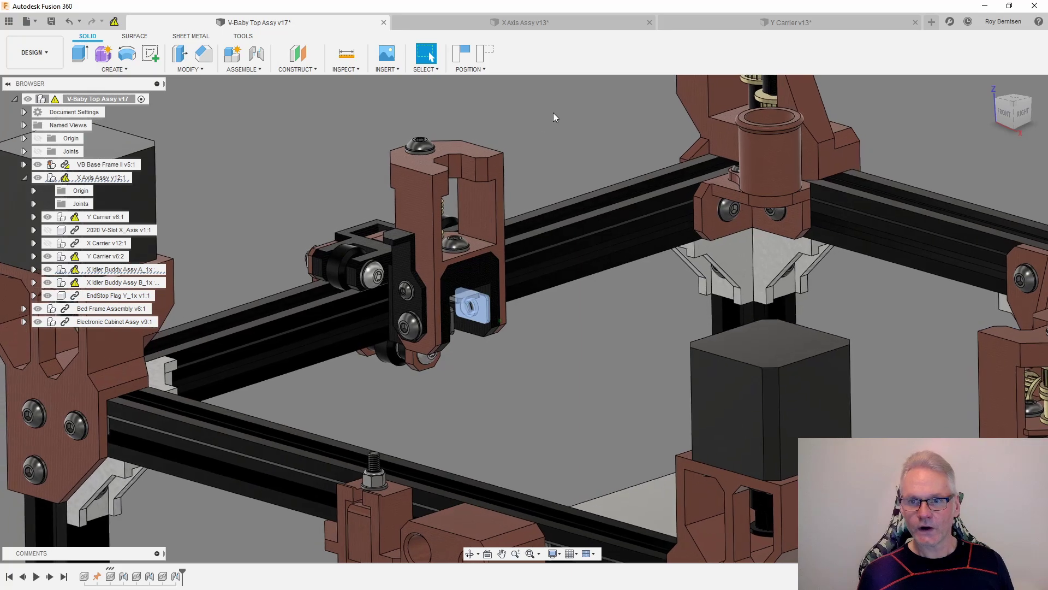
pyautogui.click(552, 112)
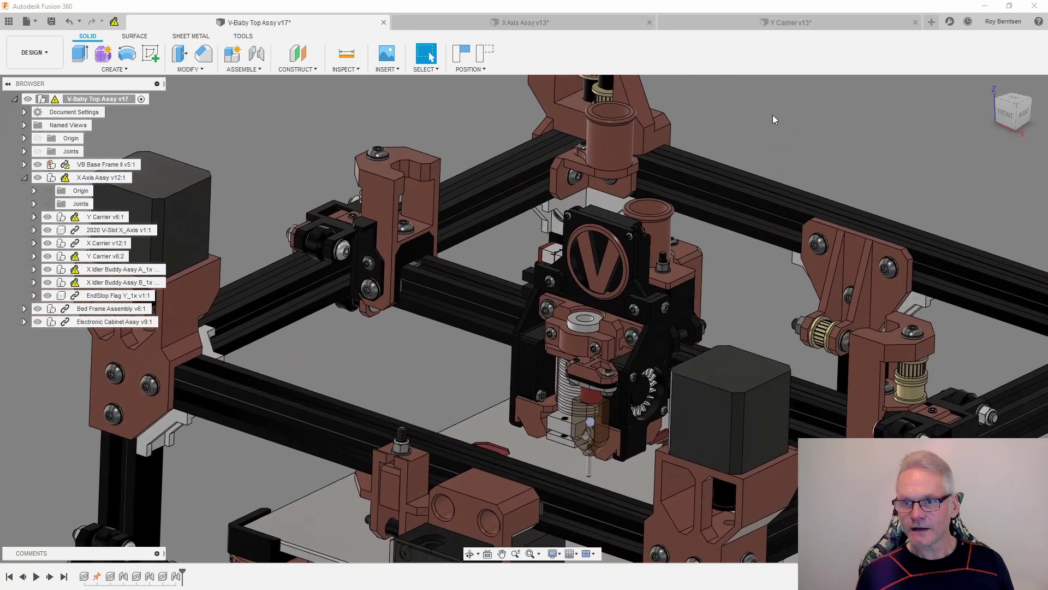
pyautogui.scroll(3, 777, 113)
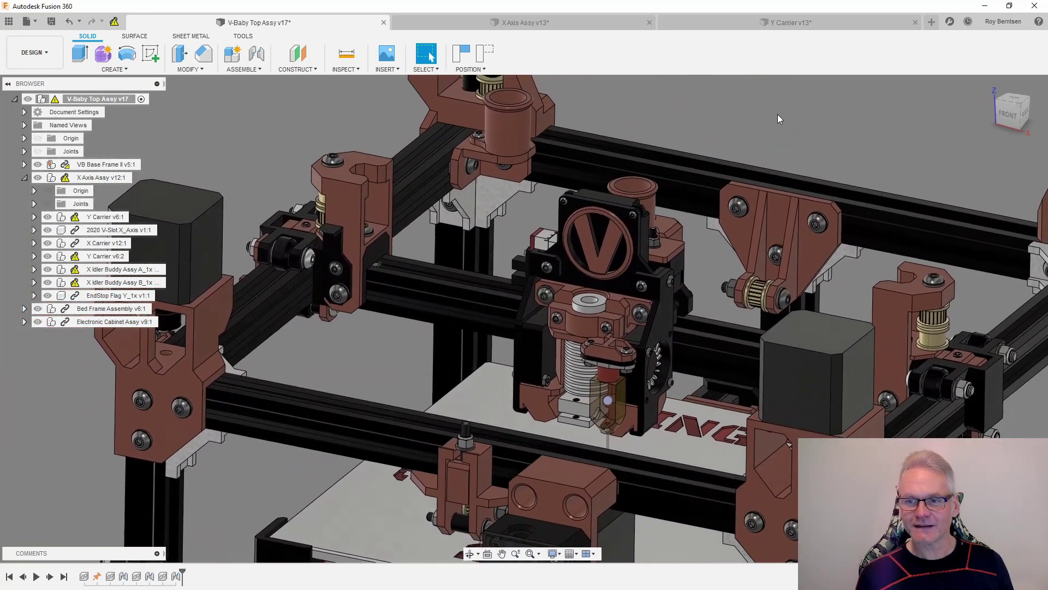
pyautogui.scroll(5, 647, 376)
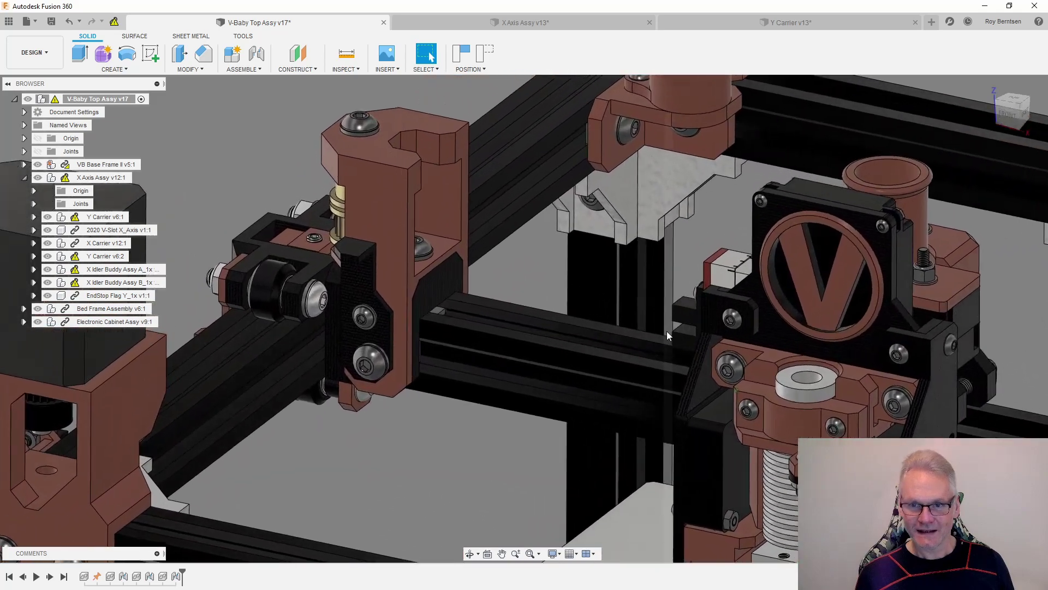
pyautogui.scroll(-10, 494, 286)
pyautogui.scroll(1, 927, 341)
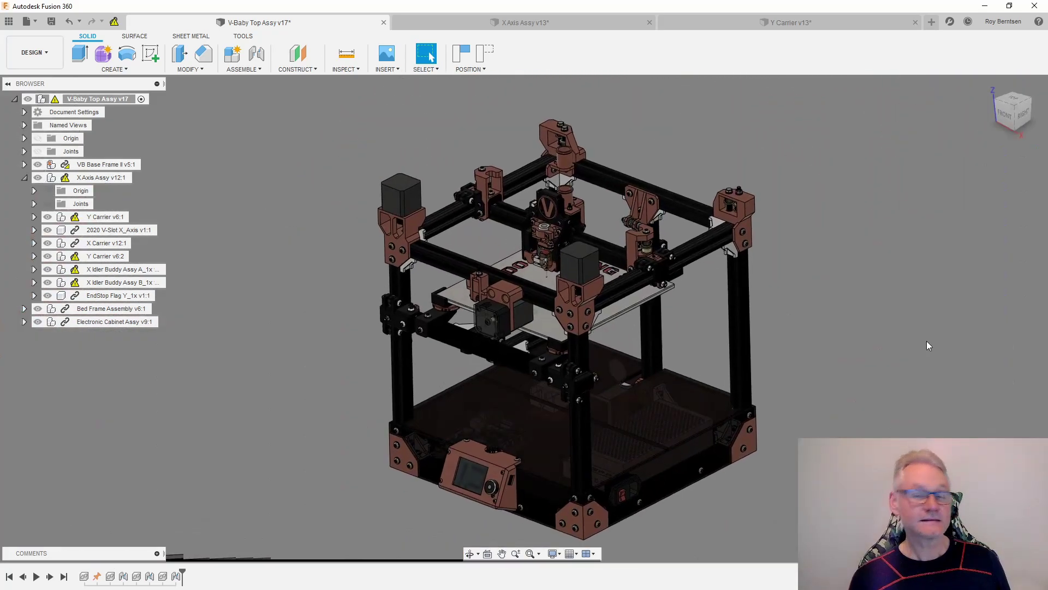